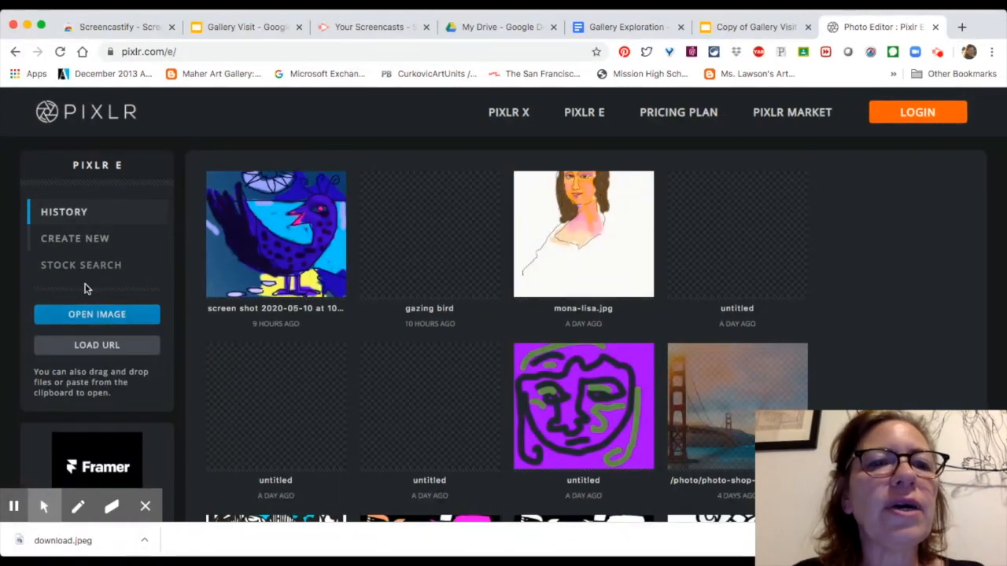
Open the painting download.jpeg and add a new empty layer above its background
{"action": "left_click", "coordinate": [89, 315]}
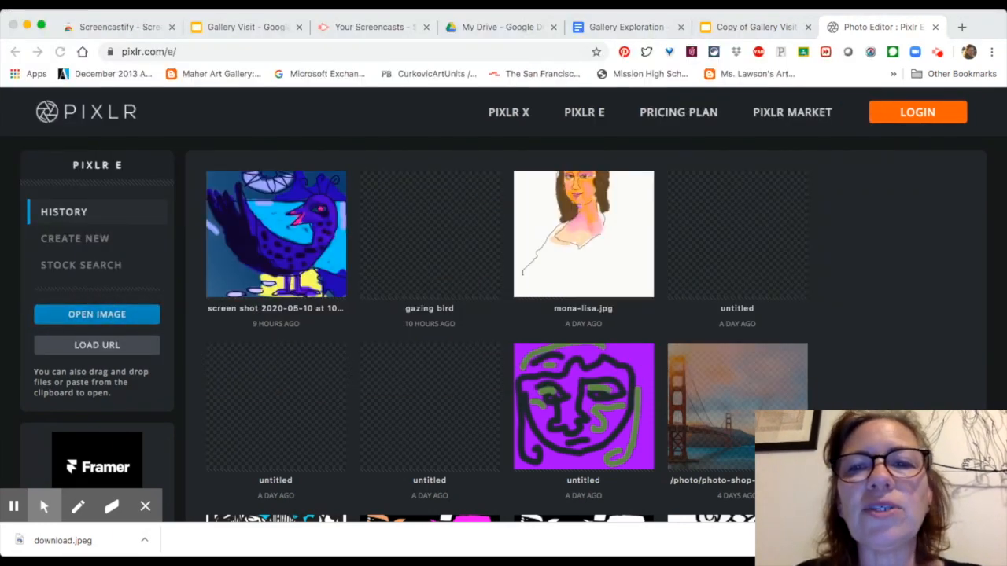
{"action": "left_click", "coordinate": [847, 403]}
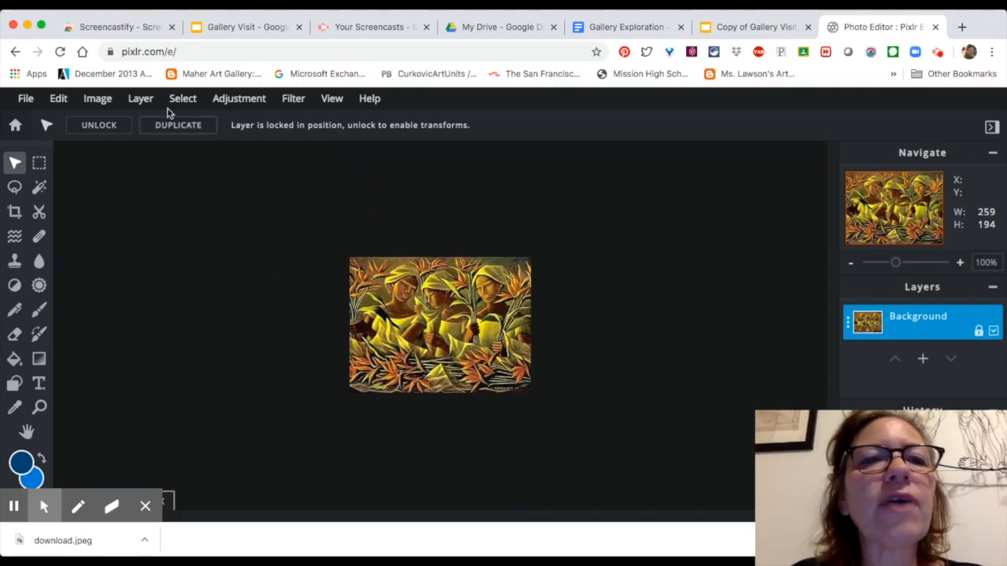
{"action": "left_click", "coordinate": [142, 100]}
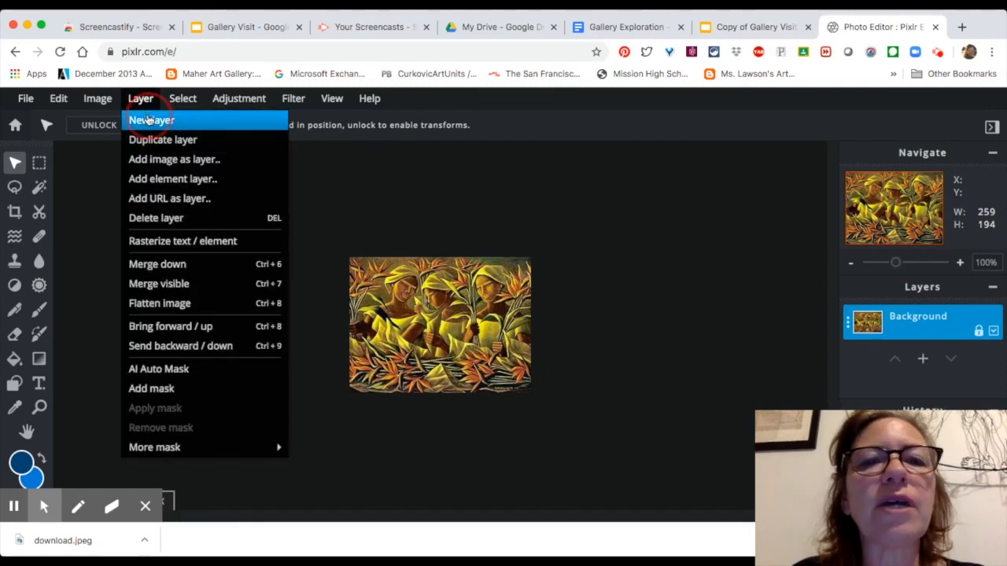
{"action": "left_click", "coordinate": [148, 120]}
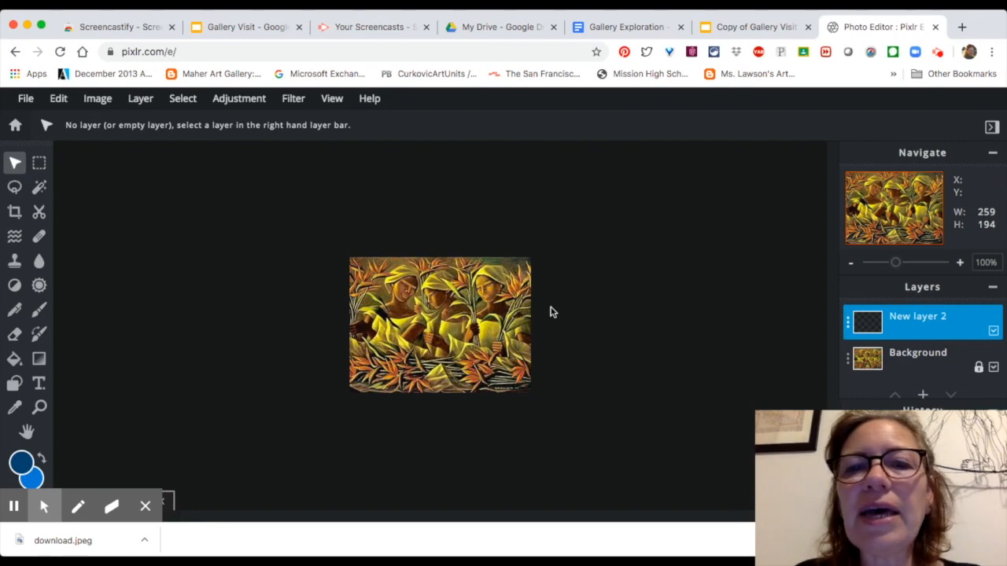
Cut the entire painting from the Background layer and paste it back as a separate layer
{"action": "left_click_drag", "start_coordinate": [895, 265], "coordinate": [913, 262]}
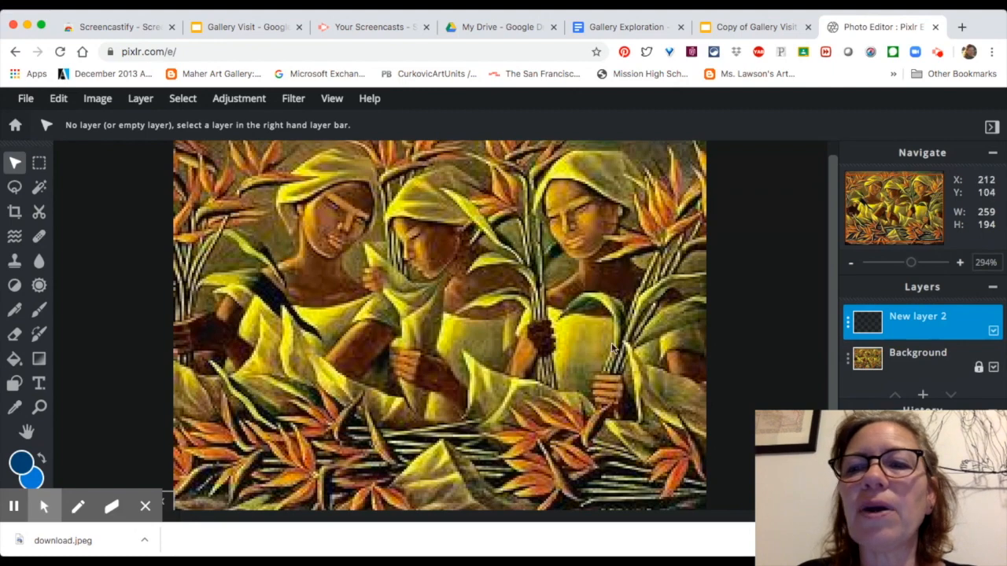
{"action": "scroll", "coordinate": [609, 353], "scroll_direction": "down", "scroll_amount": 3}
{"action": "scroll", "coordinate": [610, 353], "scroll_direction": "up", "scroll_amount": 1}
{"action": "scroll", "coordinate": [610, 353], "scroll_direction": "down", "scroll_amount": 3}
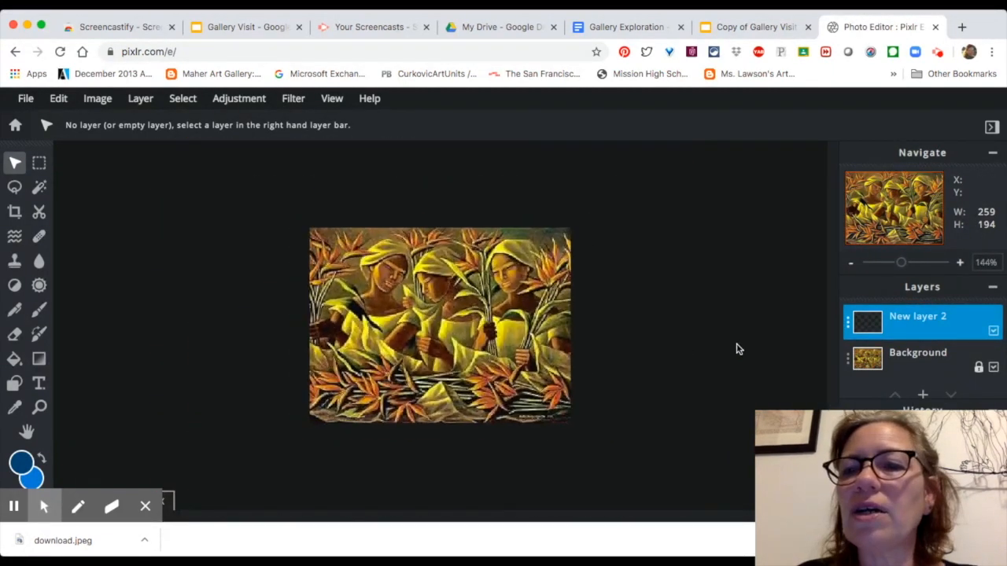
{"action": "left_click", "coordinate": [883, 359]}
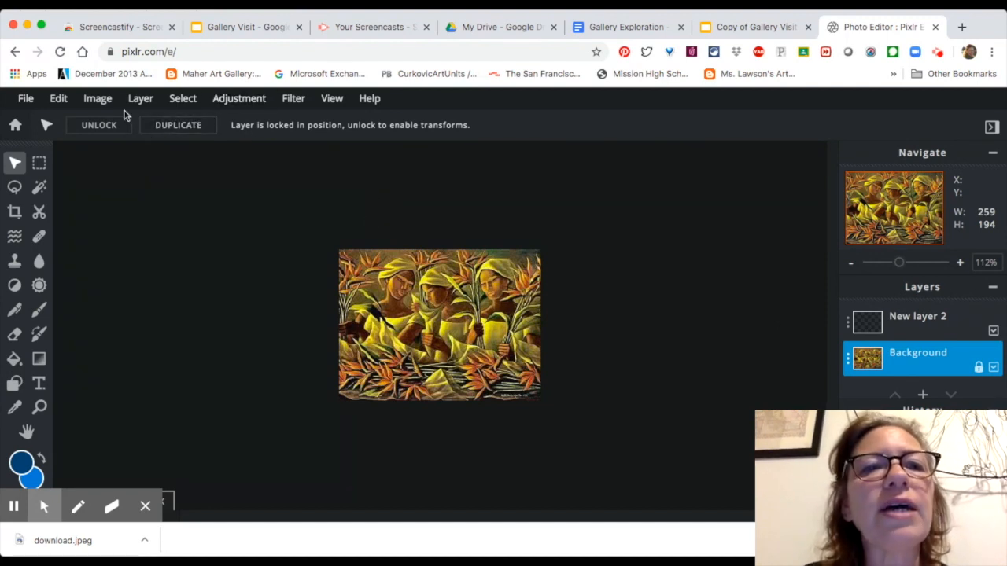
{"action": "left_click", "coordinate": [67, 100]}
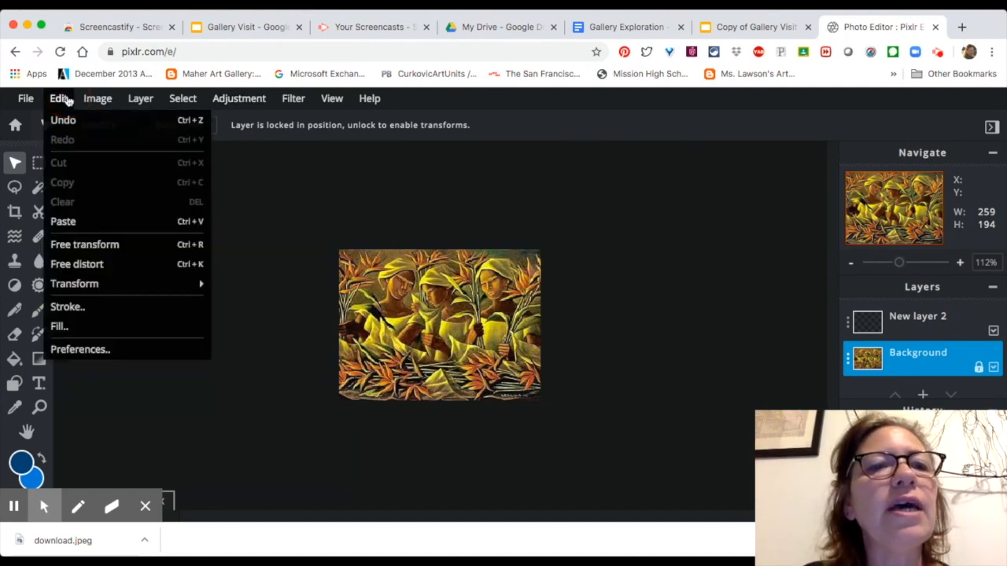
{"action": "left_click", "coordinate": [182, 99]}
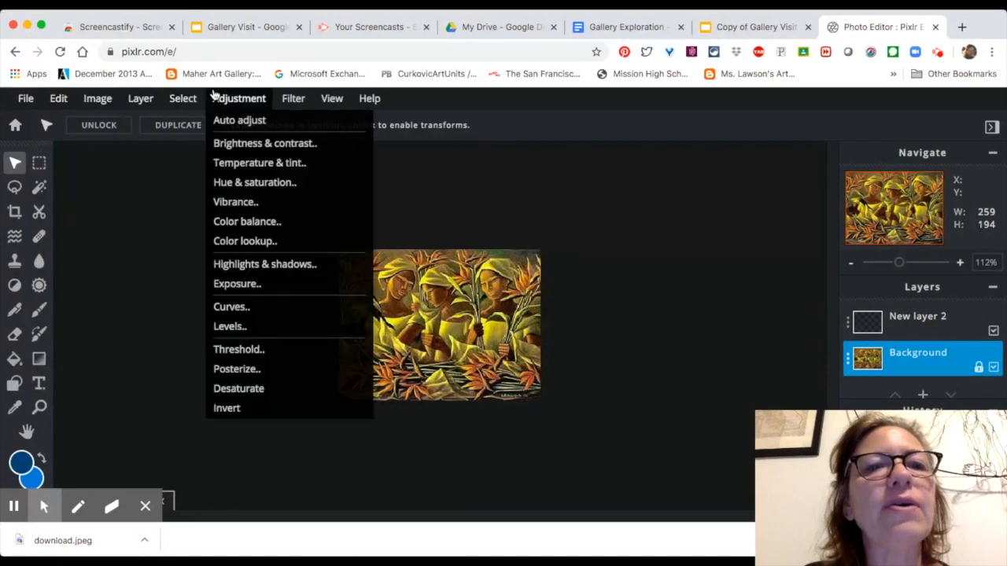
{"action": "left_click", "coordinate": [190, 122]}
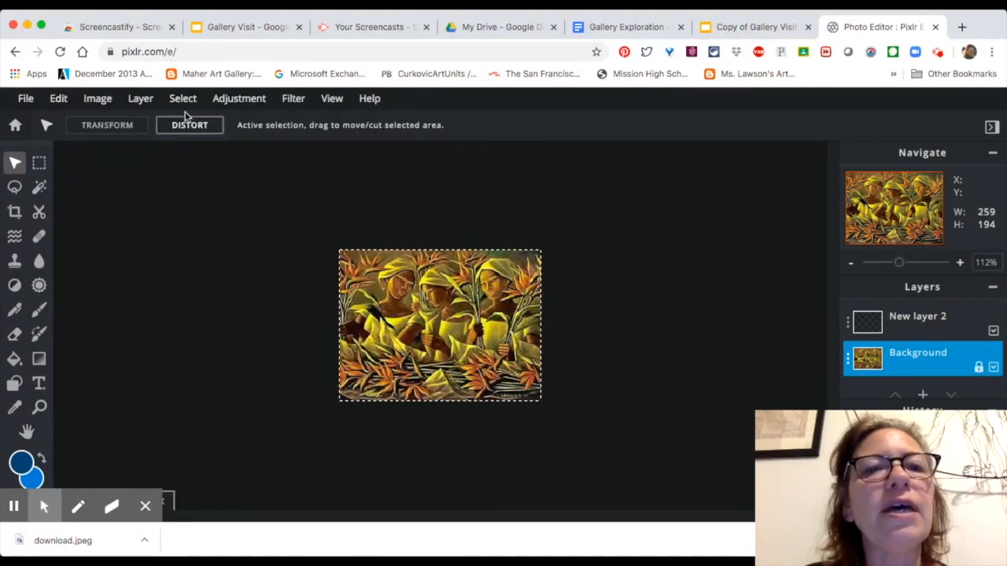
{"action": "left_click", "coordinate": [61, 99]}
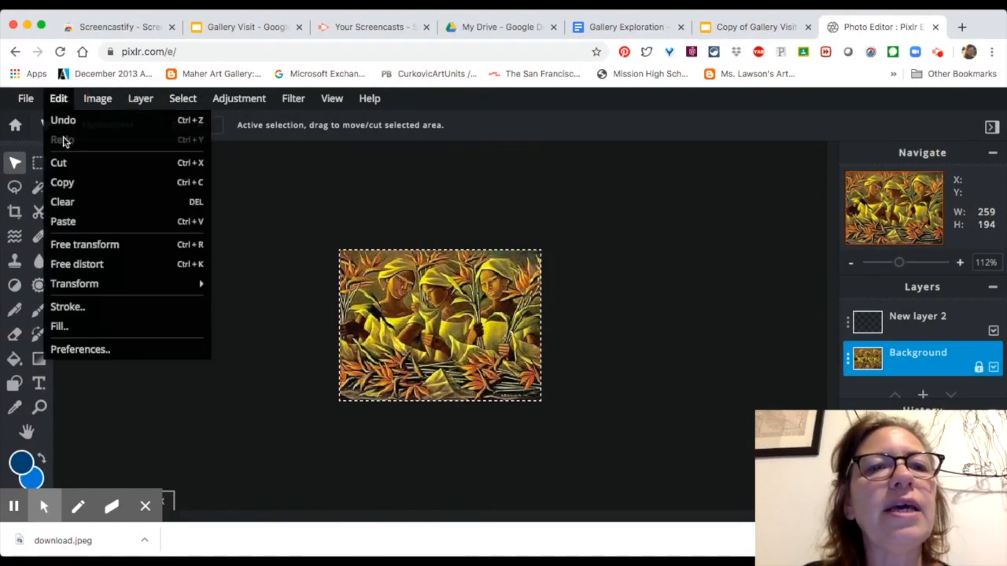
{"action": "left_click", "coordinate": [60, 162]}
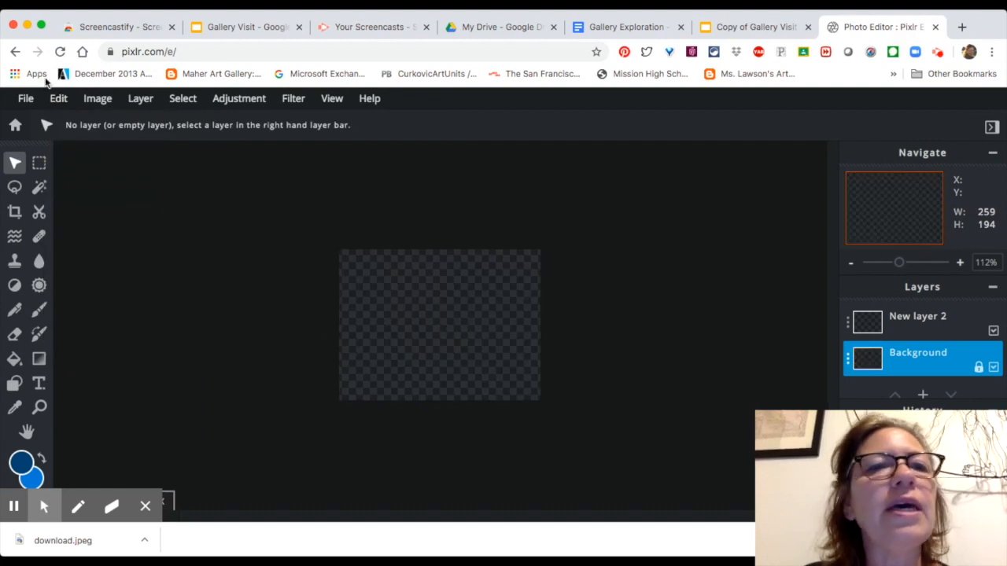
{"action": "left_click", "coordinate": [58, 98]}
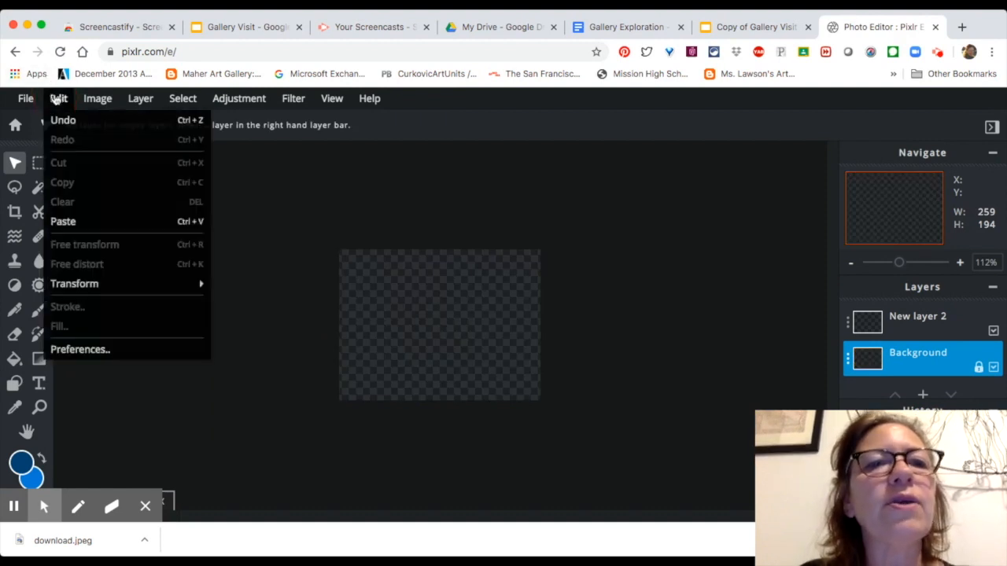
{"action": "left_click", "coordinate": [72, 222]}
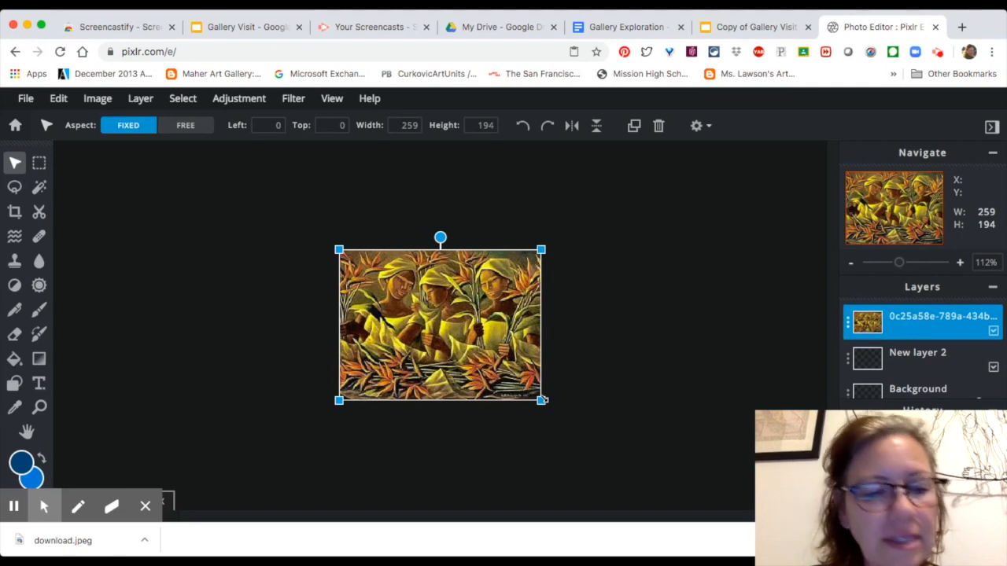
Enlarge the pasted painting to about 456 by 442 px and position it so the middle and right women fill the canvas
{"action": "key", "text": "shift"}
{"action": "left_click_drag", "start_coordinate": [541, 402], "coordinate": [670, 506]}
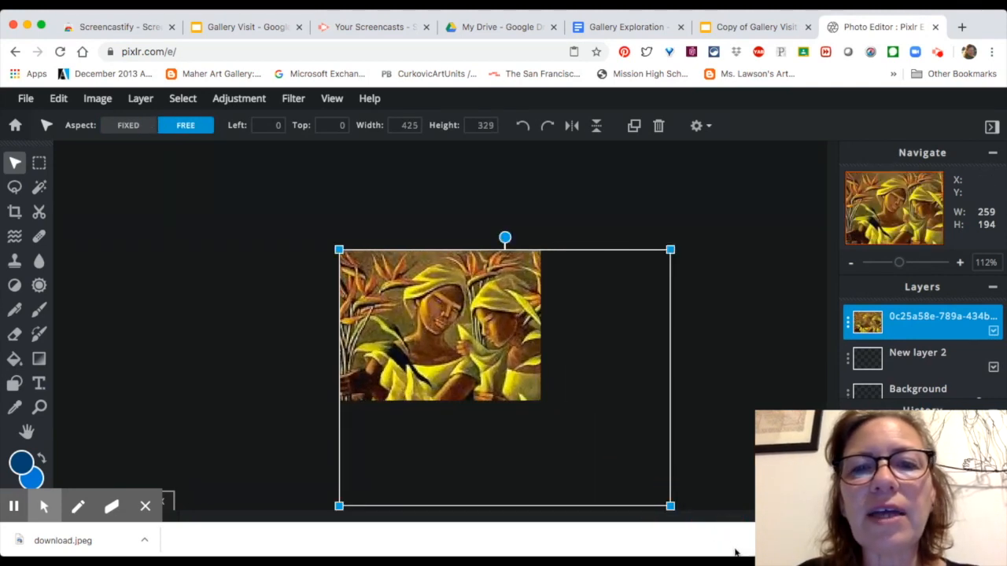
{"action": "left_click_drag", "start_coordinate": [501, 347], "coordinate": [381, 344]}
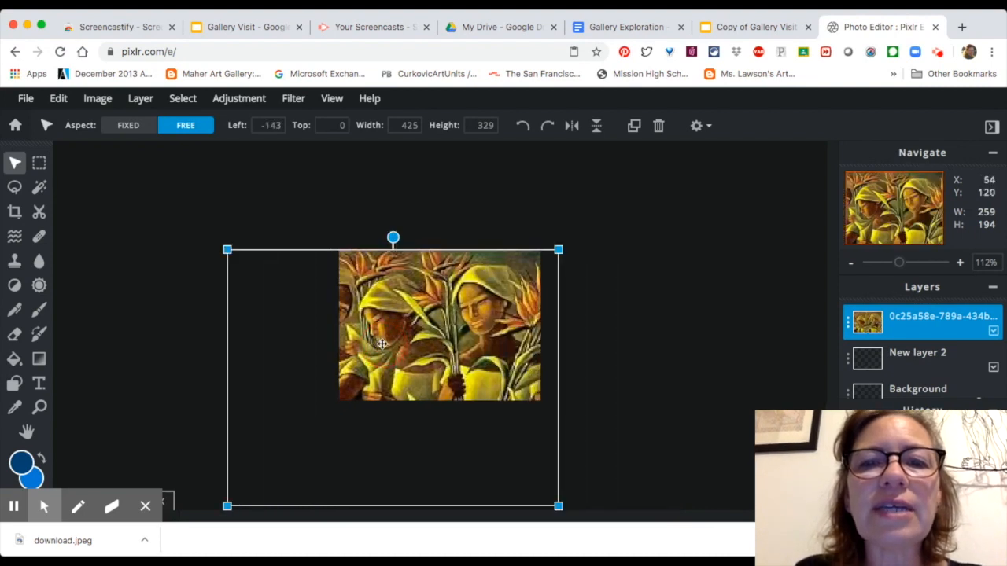
{"action": "left_click_drag", "start_coordinate": [559, 249], "coordinate": [625, 144]}
{"action": "left_click_drag", "start_coordinate": [495, 271], "coordinate": [450, 338]}
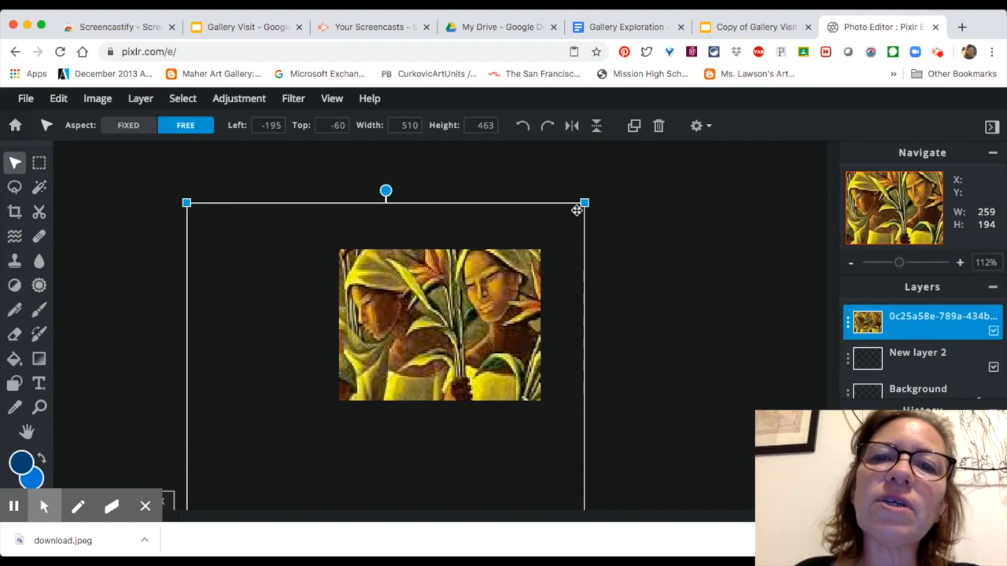
{"action": "left_click_drag", "start_coordinate": [590, 198], "coordinate": [542, 219]}
{"action": "left_click_drag", "start_coordinate": [479, 310], "coordinate": [488, 311]}
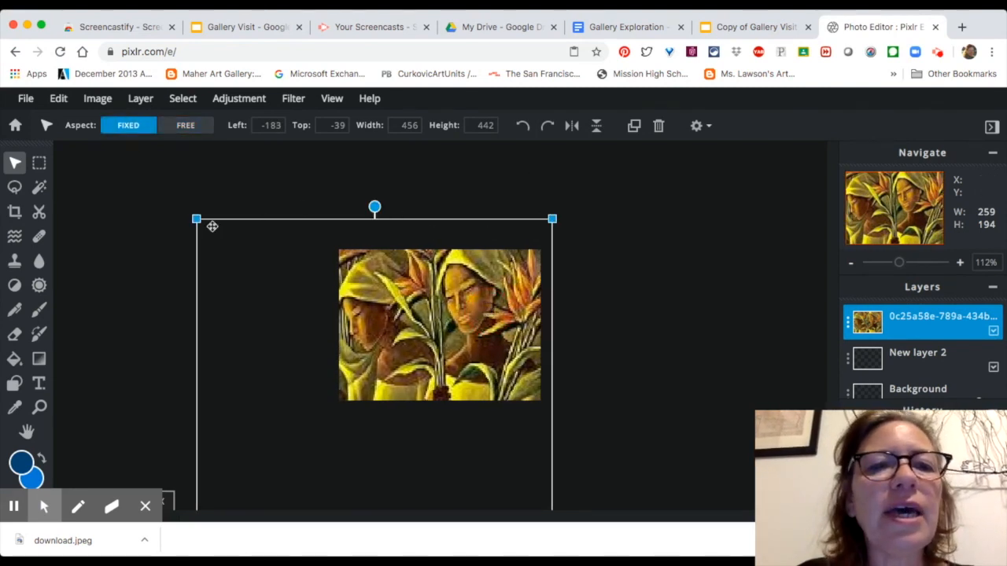
{"action": "left_click", "coordinate": [133, 272]}
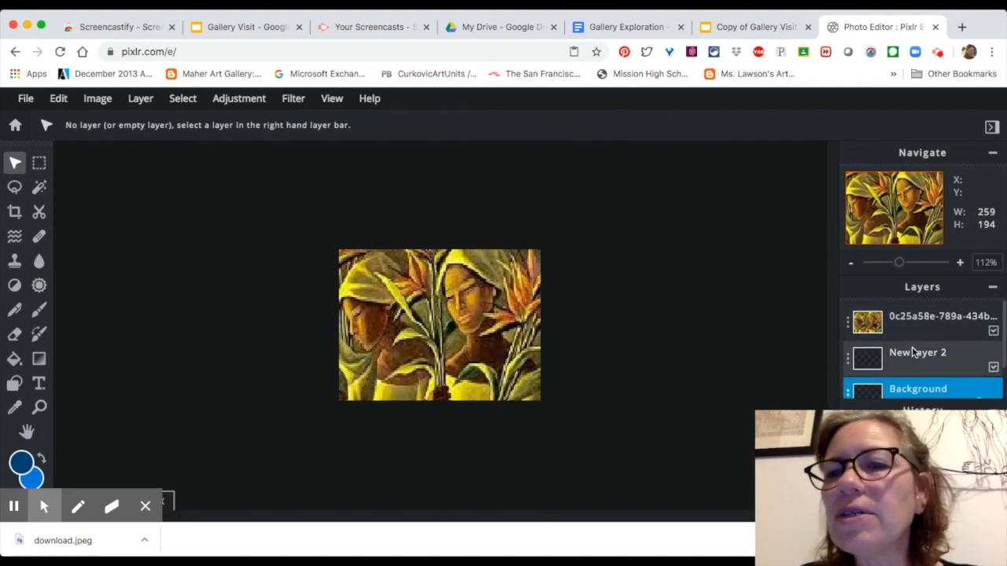
Move the painting layer beneath New layer 2, then make New layer 2 the active layer
{"action": "left_click_drag", "start_coordinate": [915, 318], "coordinate": [917, 387]}
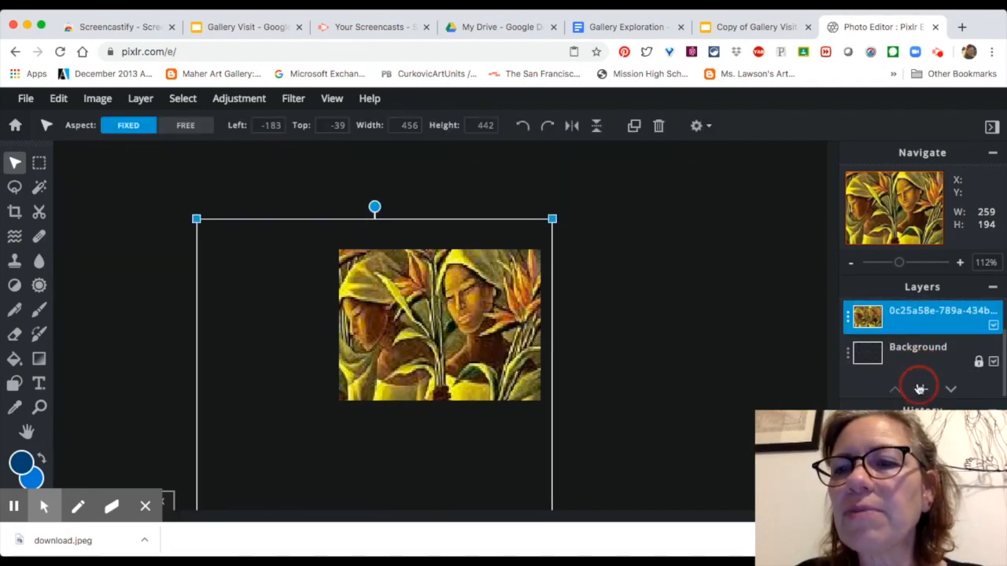
{"action": "scroll", "coordinate": [891, 359], "scroll_direction": "up", "scroll_amount": 1}
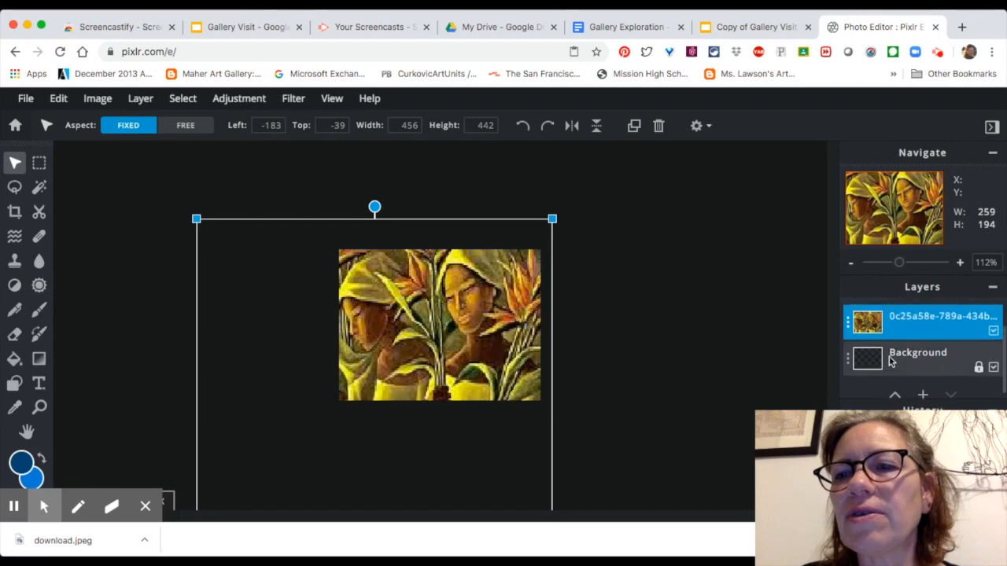
{"action": "left_click", "coordinate": [902, 330]}
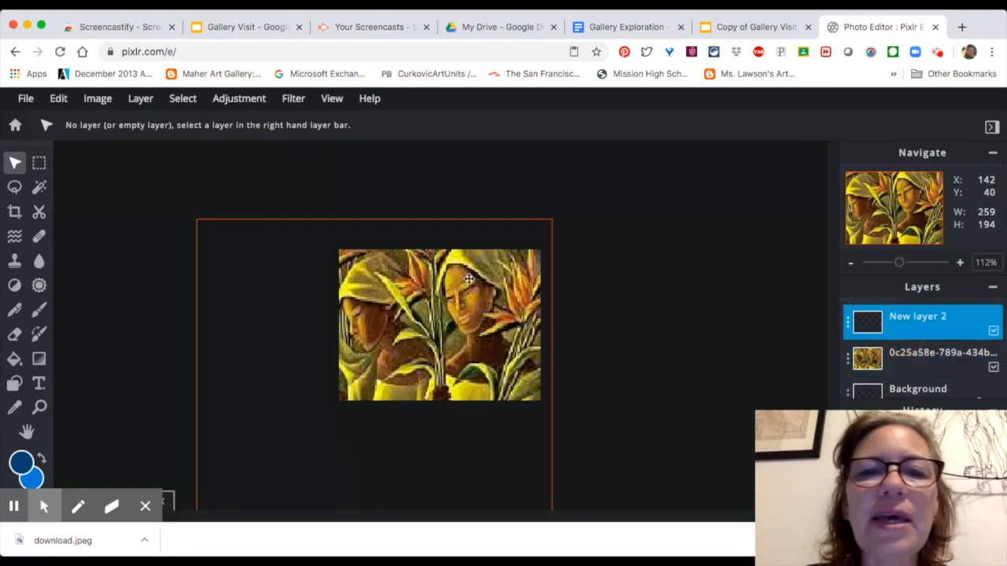
Return to the Pixlr E start page and reopen download.jpeg from the history
{"action": "scroll", "coordinate": [450, 282], "scroll_direction": "down", "scroll_amount": 2}
{"action": "scroll", "coordinate": [450, 281], "scroll_direction": "left", "scroll_amount": 5}
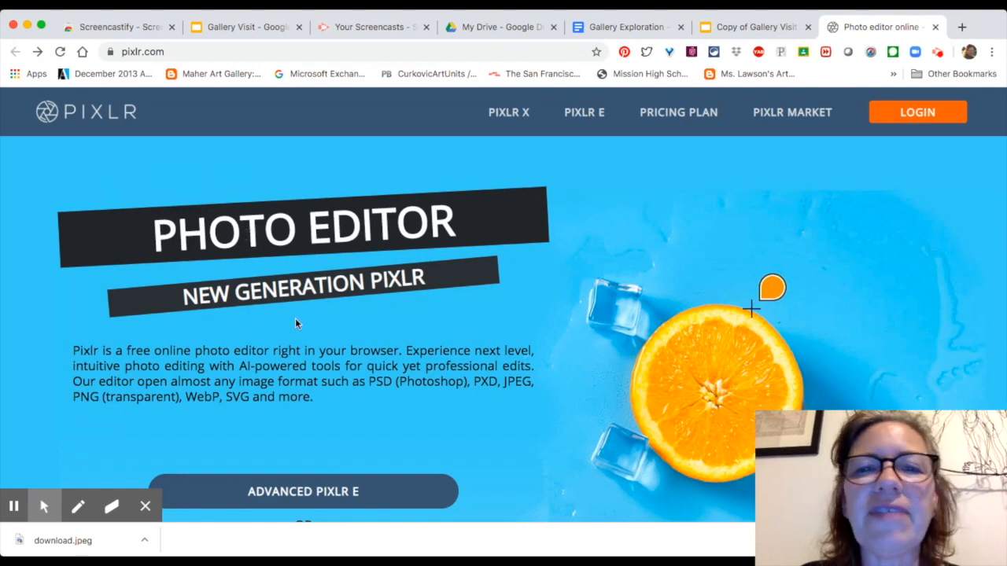
{"action": "left_click", "coordinate": [314, 490]}
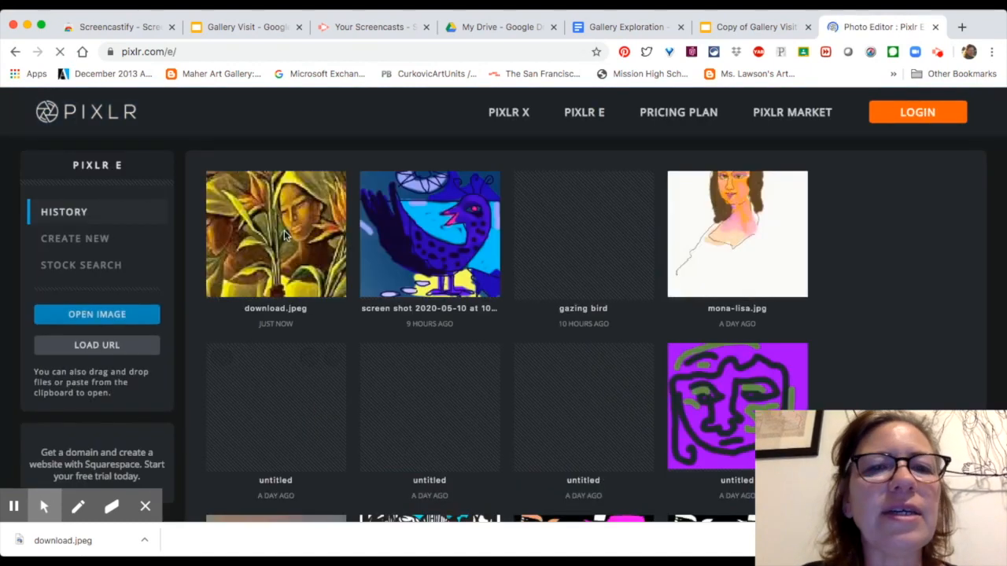
{"action": "left_click", "coordinate": [292, 231]}
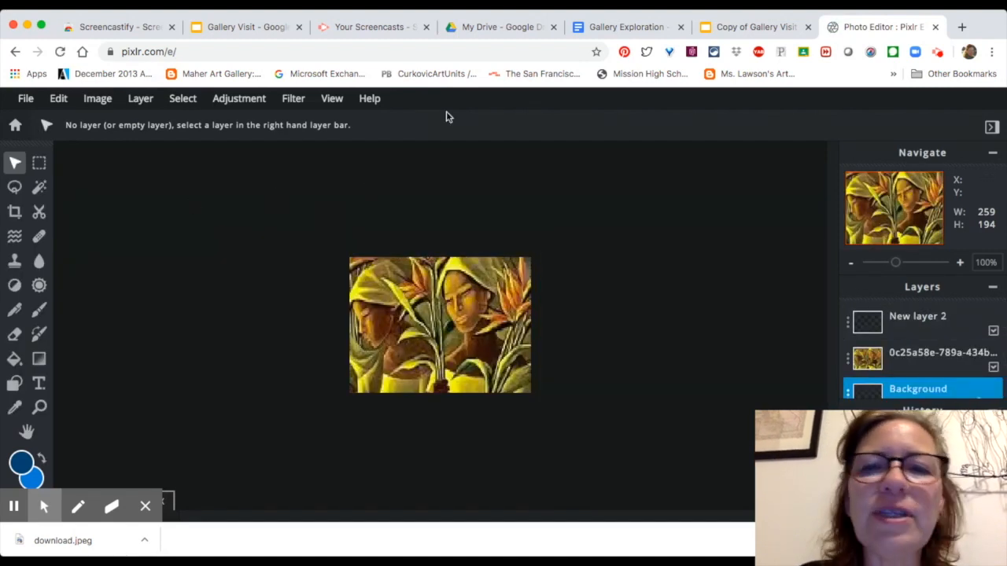
Choose the Brush tool with the round 5 px tip at 2% softness
{"action": "left_click", "coordinate": [905, 264]}
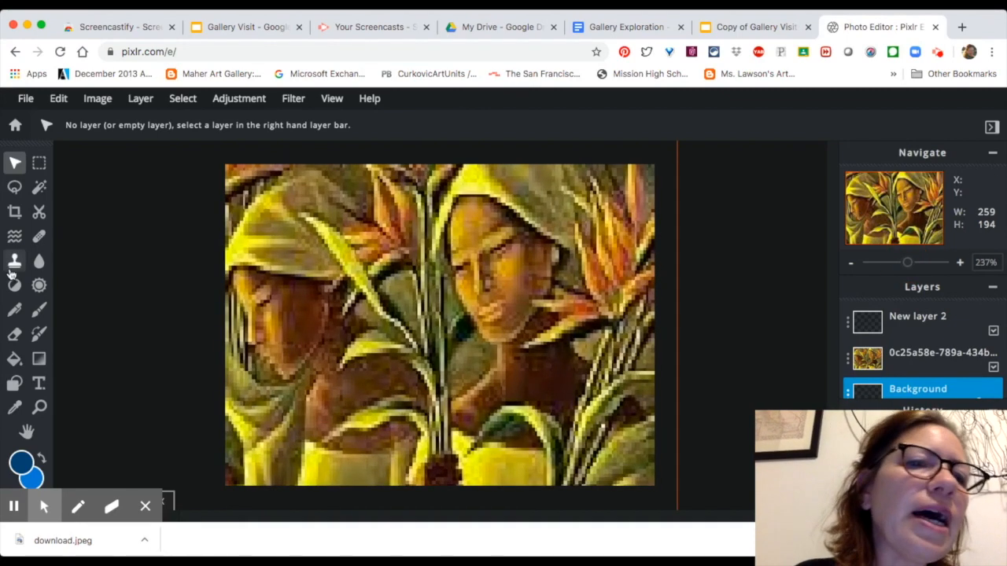
{"action": "left_click", "coordinate": [39, 310]}
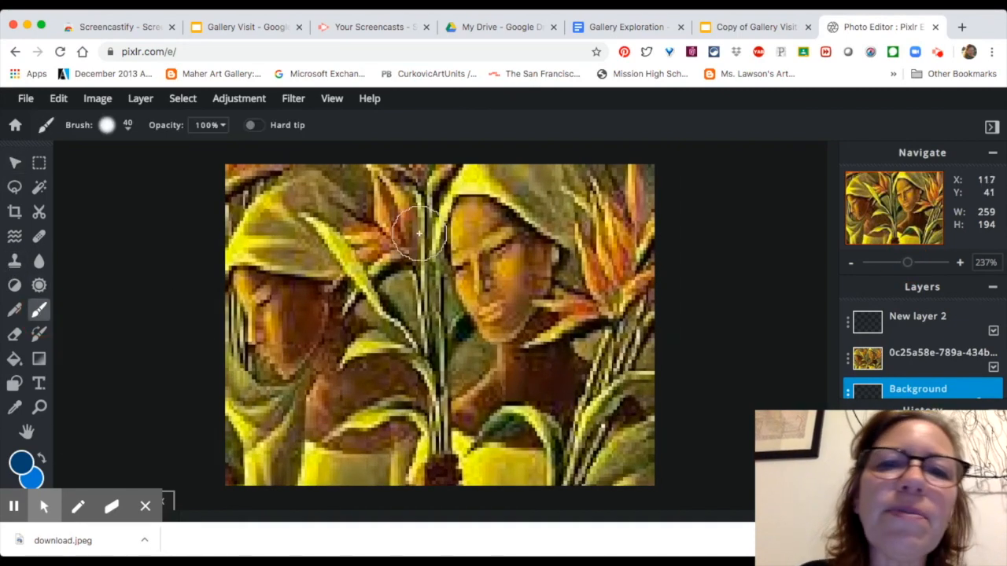
{"action": "left_click", "coordinate": [107, 128]}
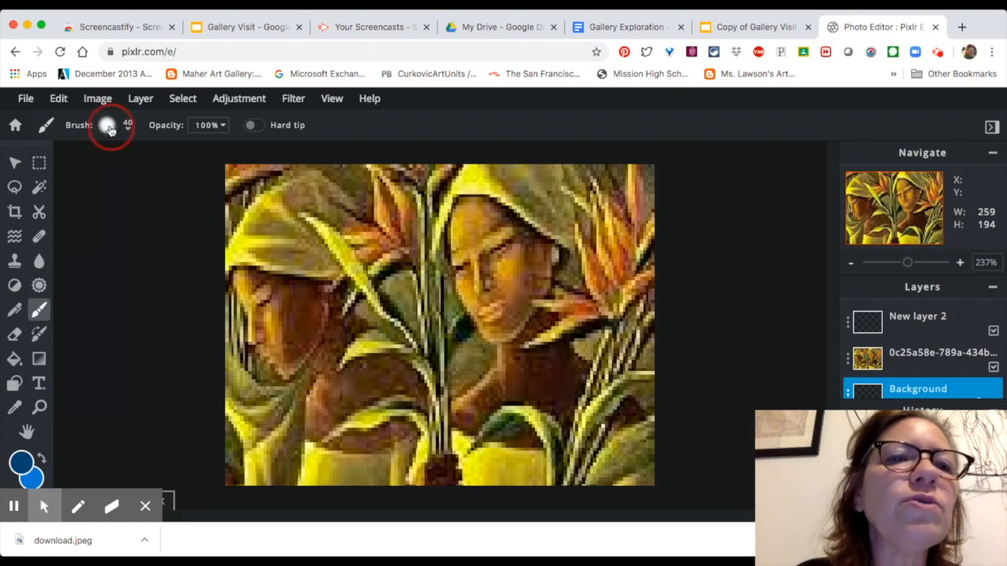
{"action": "left_click_drag", "start_coordinate": [118, 177], "coordinate": [114, 176]}
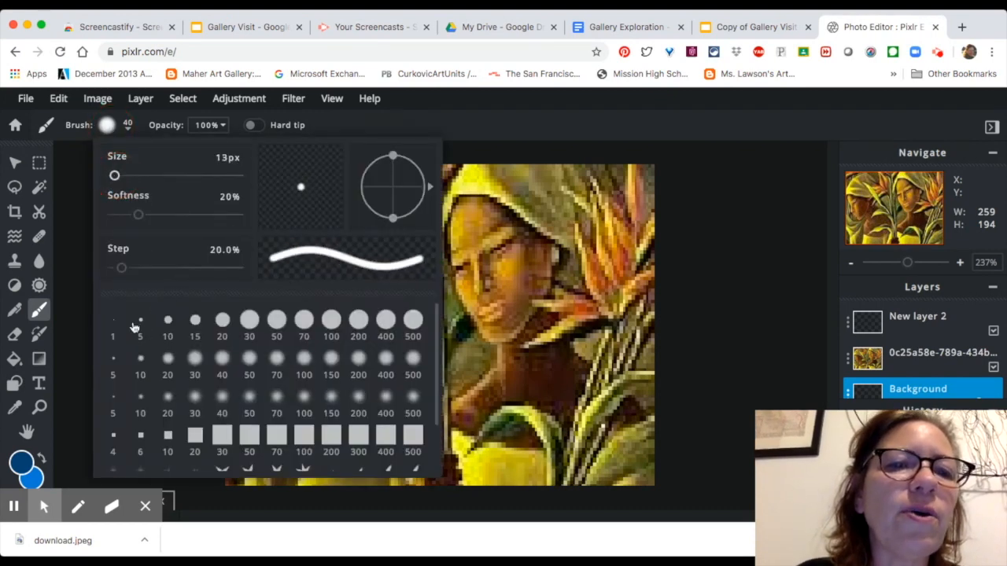
{"action": "left_click", "coordinate": [141, 321]}
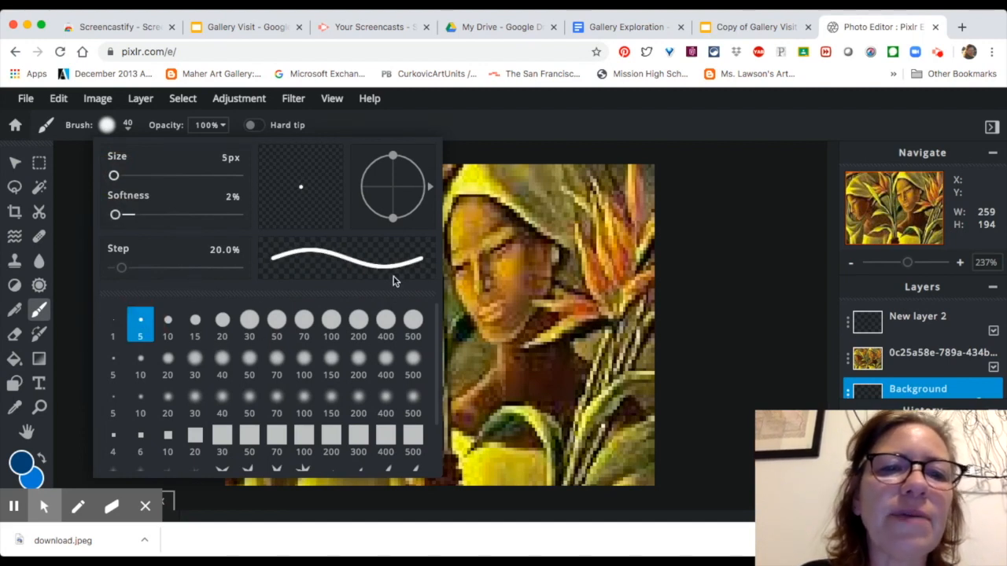
{"action": "left_click", "coordinate": [487, 196]}
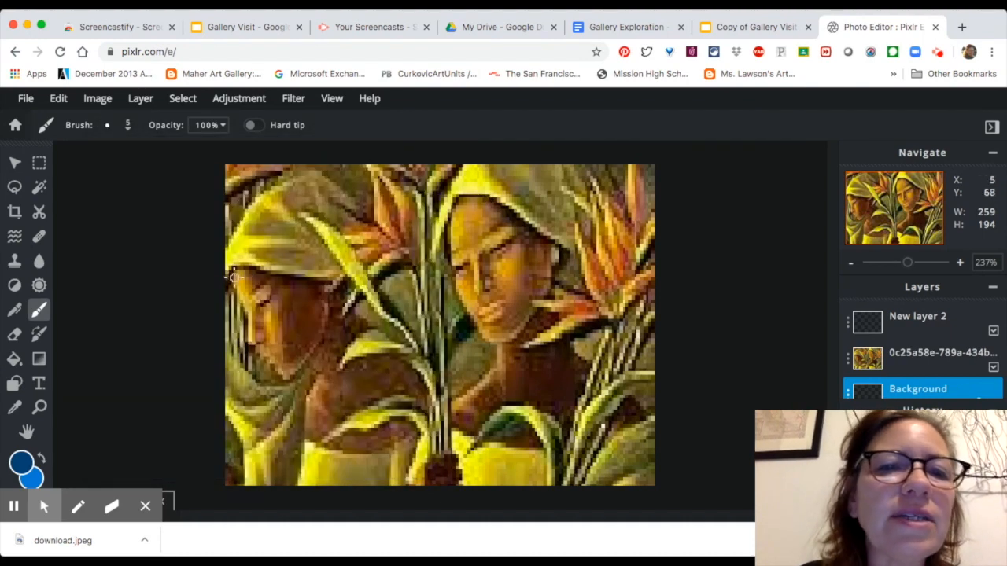
Trace the left woman's headscarf, the nearby leaf and her face in dark blue, toggling the painting layer's visibility to check the line
{"action": "mouse_move", "coordinate": [231, 278]}
{"action": "left_mouse_down"}
{"action": "mouse_move", "coordinate": [261, 268]}
{"action": "mouse_move", "coordinate": [336, 281]}
{"action": "mouse_move", "coordinate": [350, 272]}
{"action": "mouse_move", "coordinate": [312, 233]}
{"action": "mouse_move", "coordinate": [275, 213]}
{"action": "mouse_move", "coordinate": [319, 213]}
{"action": "mouse_move", "coordinate": [375, 258]}
{"action": "mouse_move", "coordinate": [360, 275]}
{"action": "mouse_move", "coordinate": [398, 249]}
{"action": "mouse_move", "coordinate": [411, 253]}
{"action": "mouse_move", "coordinate": [382, 276]}
{"action": "left_mouse_up"}
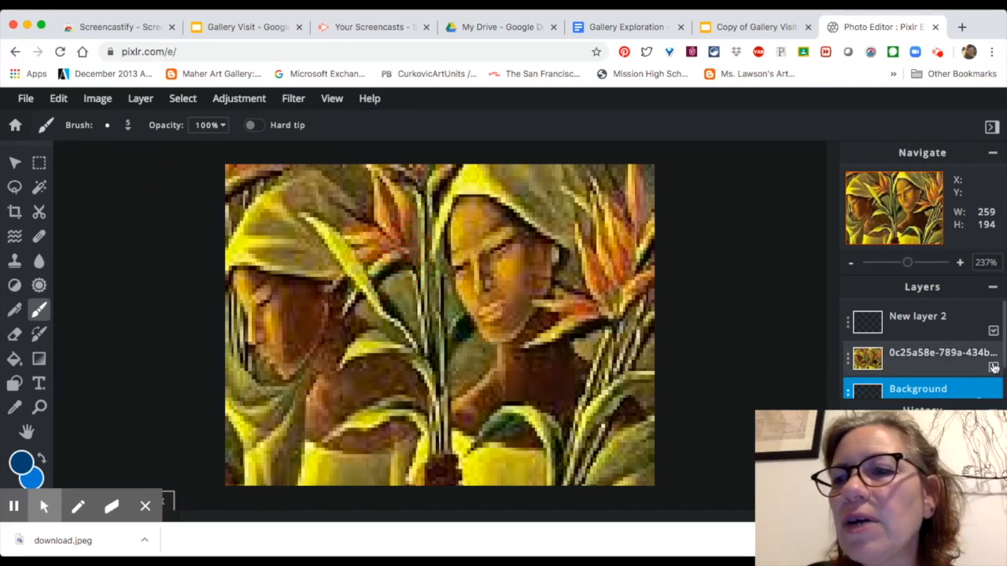
{"action": "left_click", "coordinate": [994, 367]}
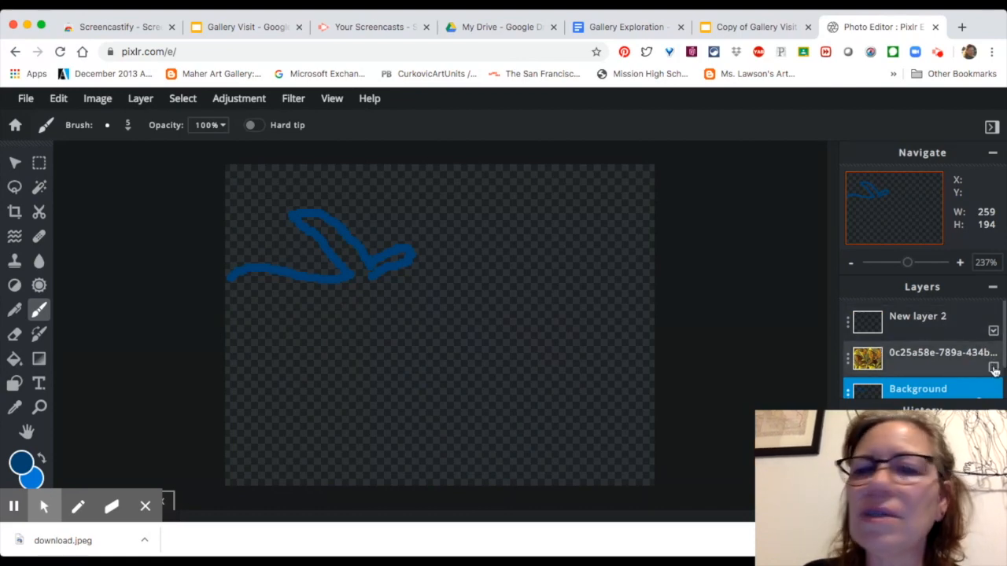
{"action": "left_click", "coordinate": [993, 368]}
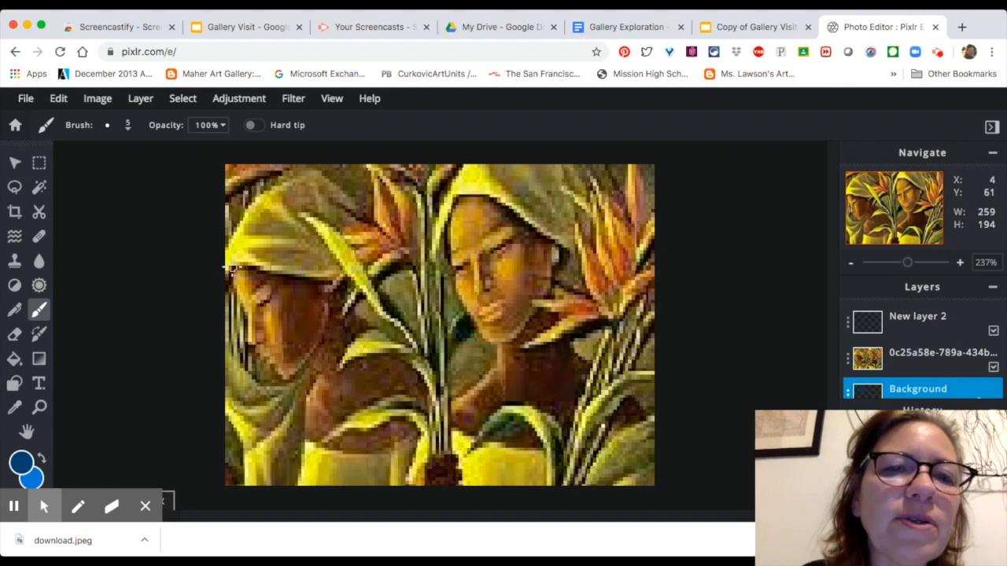
{"action": "mouse_move", "coordinate": [230, 270]}
{"action": "left_mouse_down"}
{"action": "mouse_move", "coordinate": [246, 303]}
{"action": "mouse_move", "coordinate": [249, 347]}
{"action": "mouse_move", "coordinate": [265, 341]}
{"action": "mouse_move", "coordinate": [250, 322]}
{"action": "left_mouse_up"}
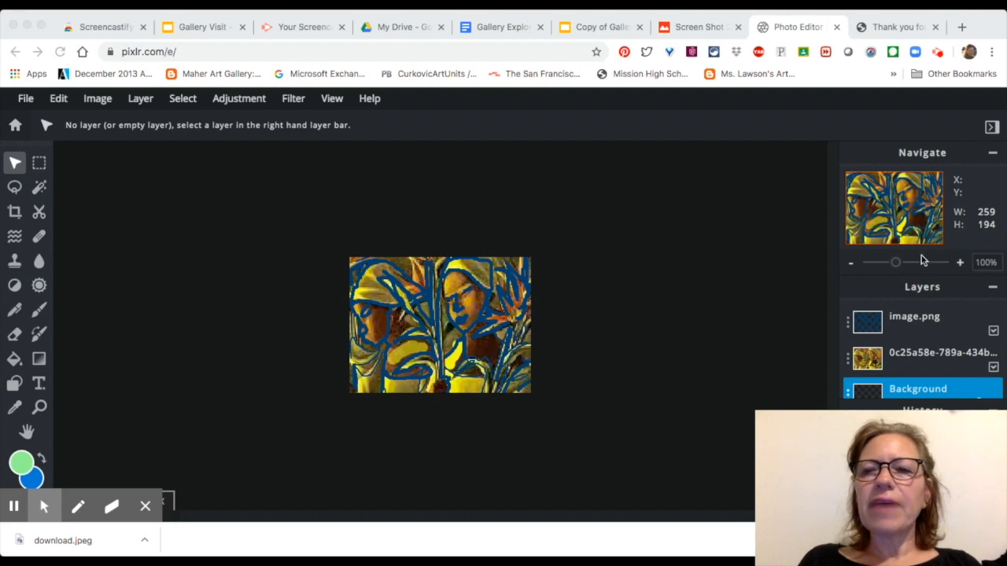
Select the painting layer beneath the blue outline drawing and hide it
{"action": "left_click", "coordinate": [996, 370]}
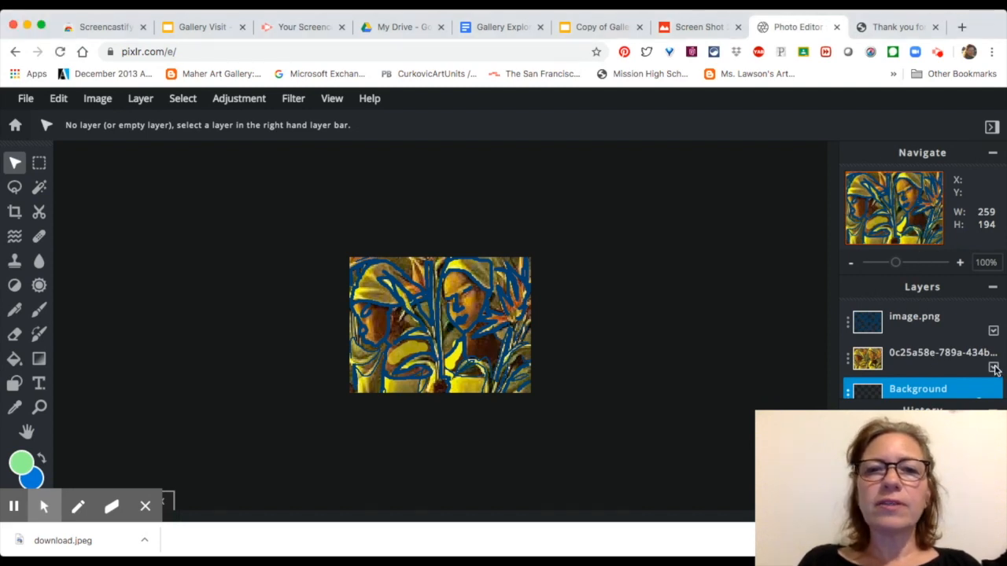
{"action": "left_click", "coordinate": [924, 363]}
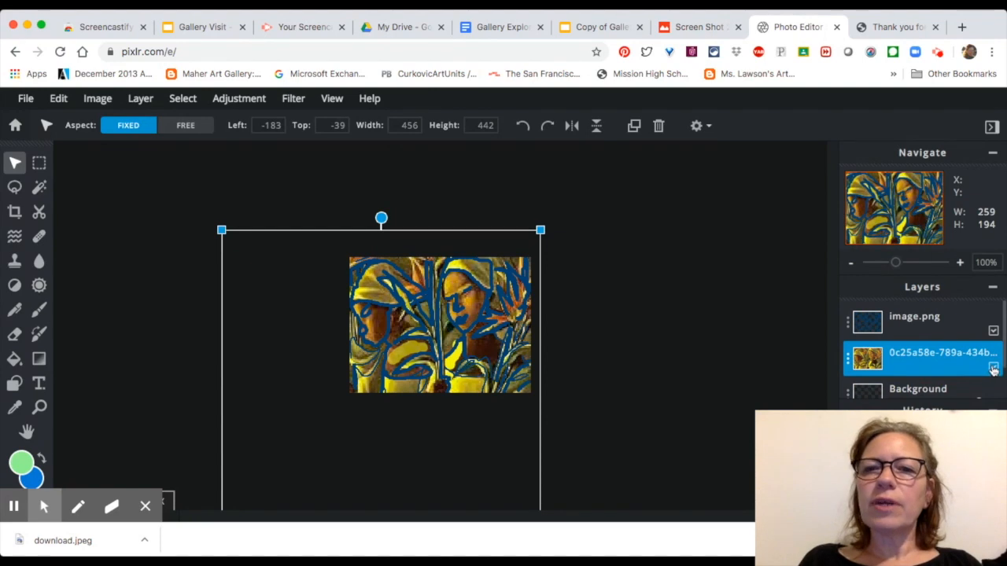
{"action": "left_click", "coordinate": [994, 368]}
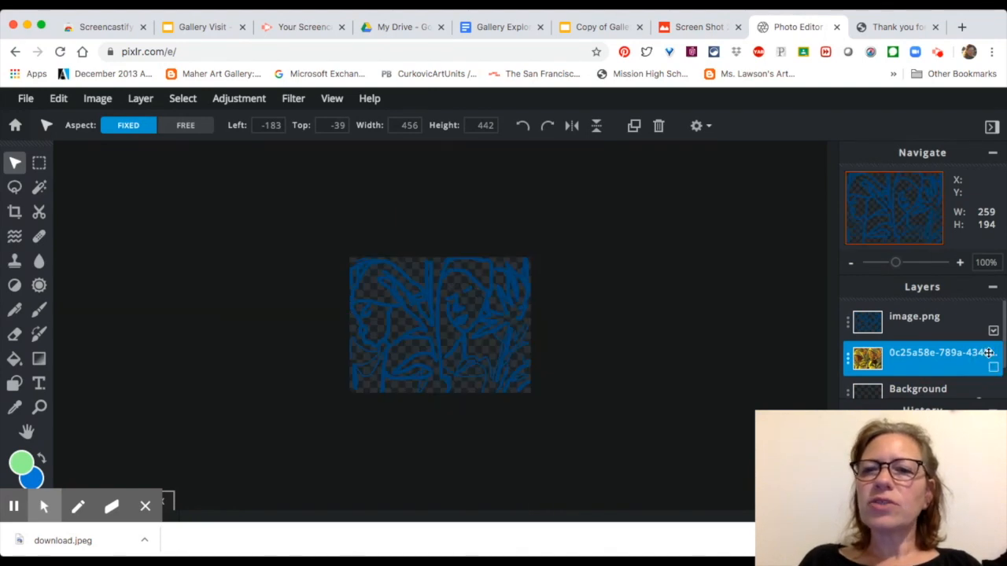
{"action": "scroll", "coordinate": [981, 385], "scroll_direction": "down", "scroll_amount": 2}
{"action": "scroll", "coordinate": [980, 386], "scroll_direction": "up", "scroll_amount": 2}
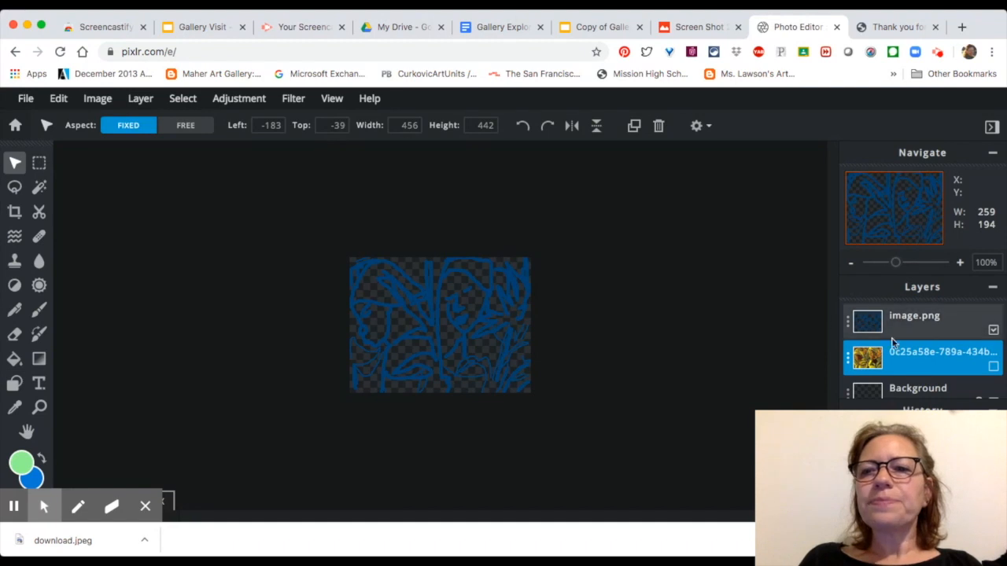
Add a new empty layer and place it directly beneath the image.png outline layer
{"action": "left_click", "coordinate": [915, 332]}
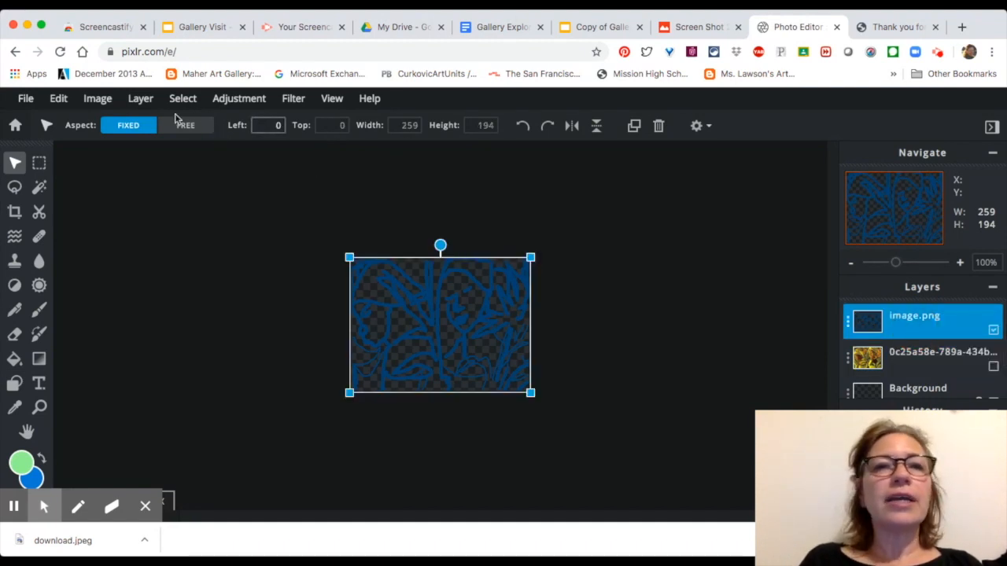
{"action": "left_click", "coordinate": [140, 100]}
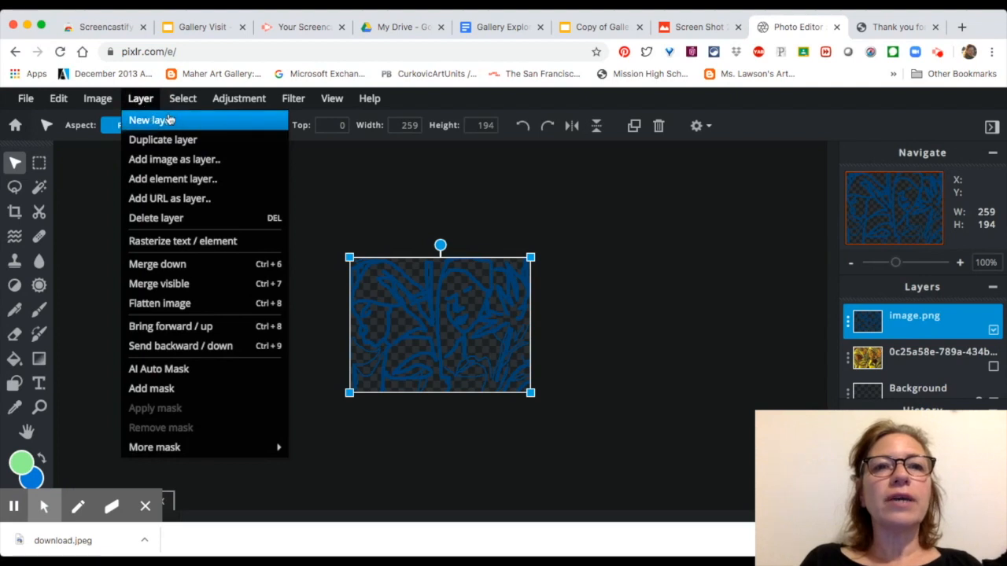
{"action": "left_click", "coordinate": [151, 120]}
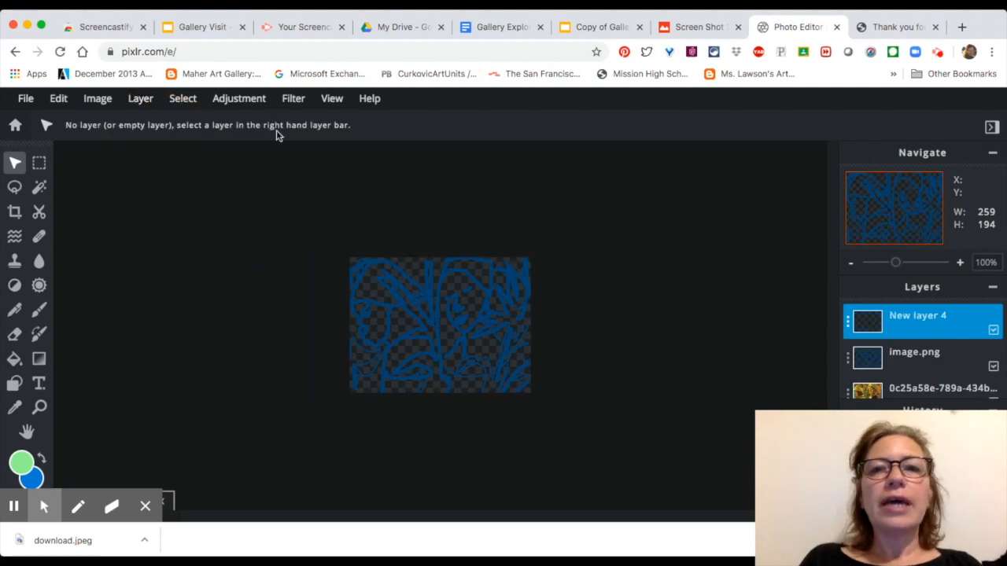
{"action": "left_click", "coordinate": [929, 322]}
{"action": "left_click_drag", "start_coordinate": [929, 322], "coordinate": [930, 364]}
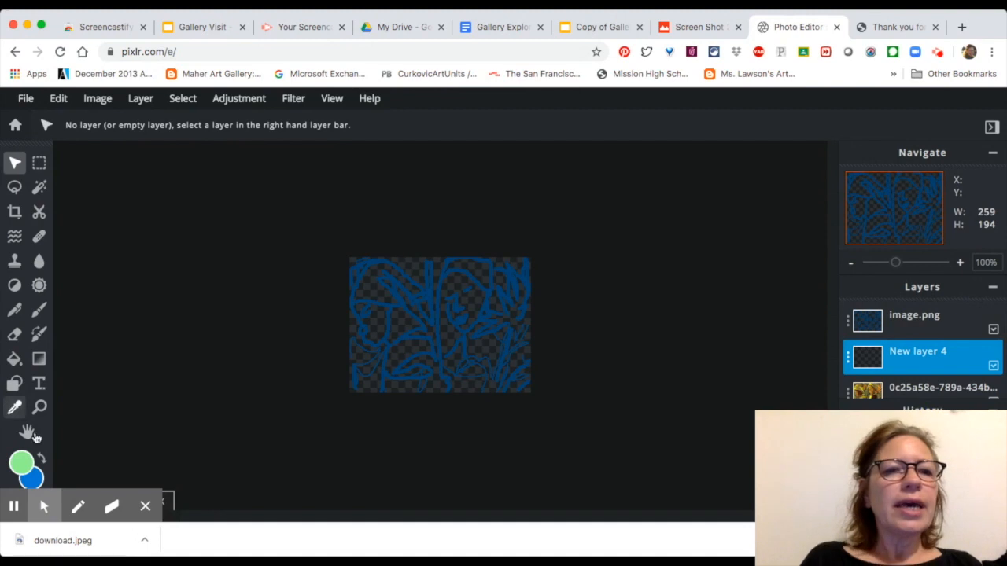
Set the main colour to near-white #F7FAF6 and fill the whole of New layer 4 with it
{"action": "left_click", "coordinate": [22, 461]}
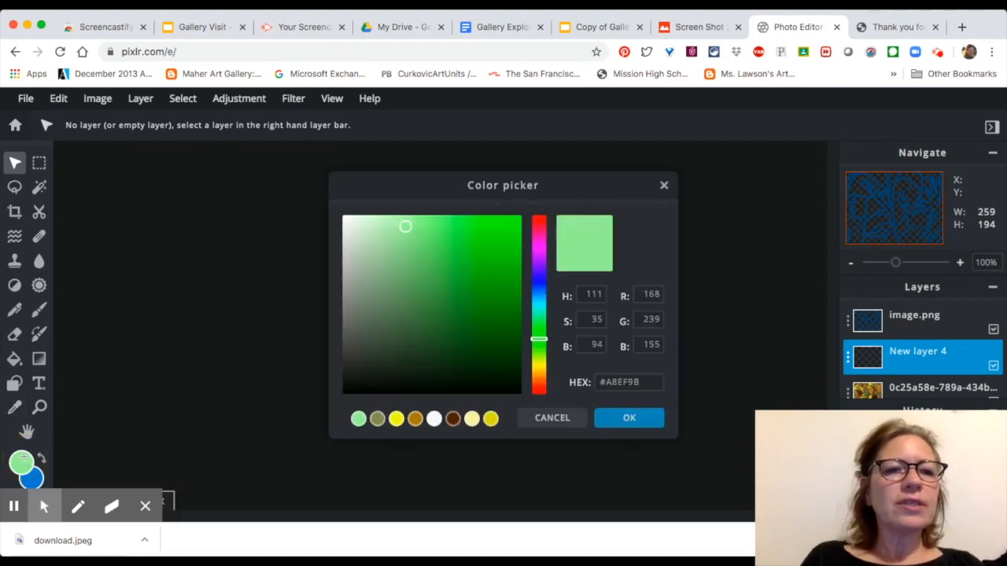
{"action": "left_click", "coordinate": [345, 221]}
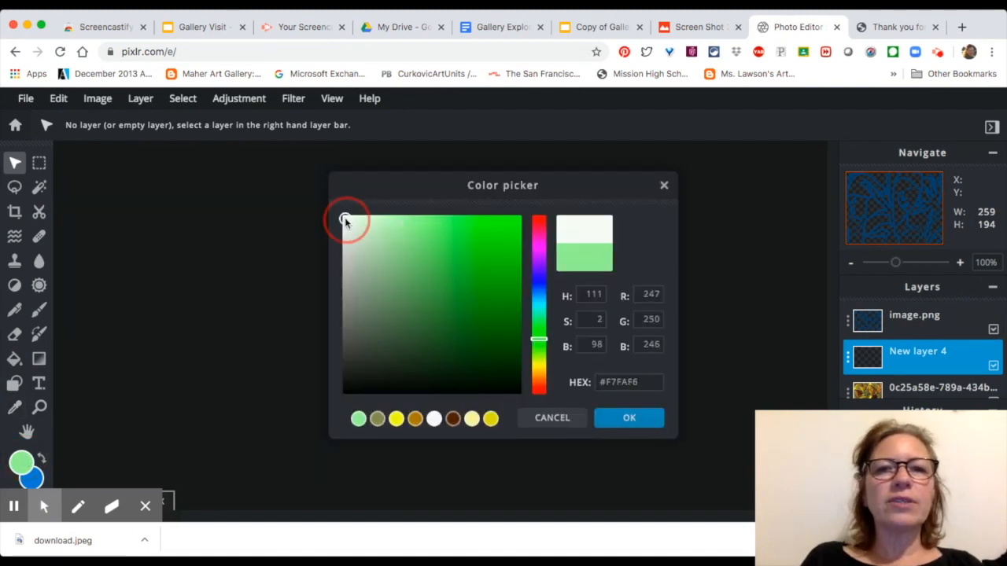
{"action": "left_click", "coordinate": [626, 419]}
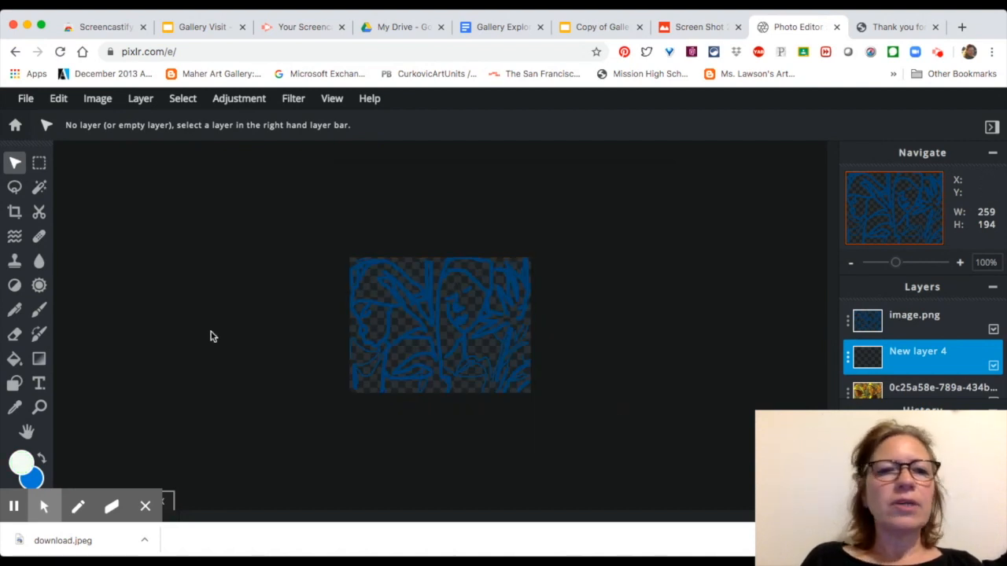
{"action": "left_click", "coordinate": [14, 358]}
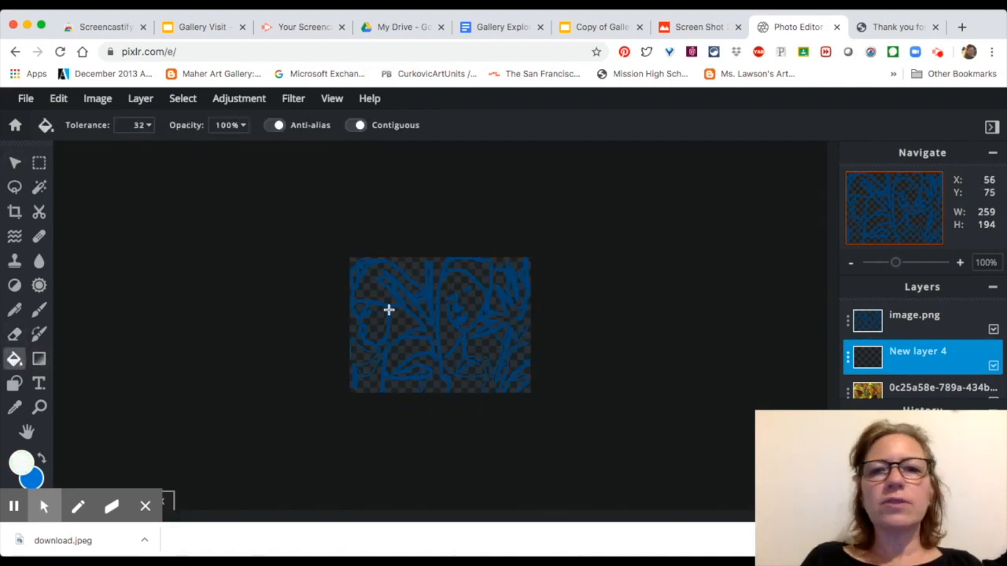
{"action": "left_click", "coordinate": [423, 297]}
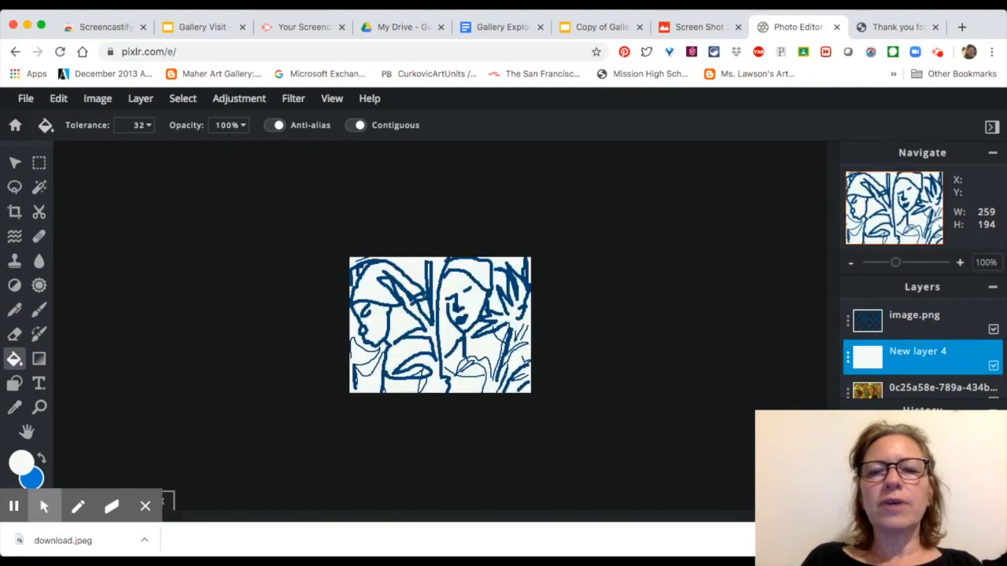
Move the painting layer above New layer 4 and sample the brown skin tone from the left woman's face
{"action": "left_click_drag", "start_coordinate": [899, 265], "coordinate": [907, 264]}
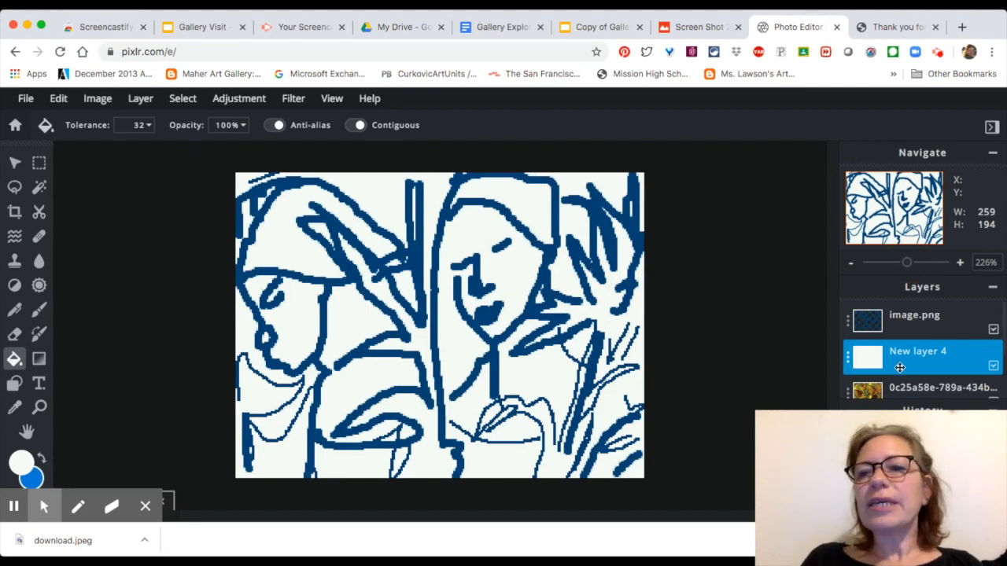
{"action": "scroll", "coordinate": [936, 366], "scroll_direction": "down", "scroll_amount": 1}
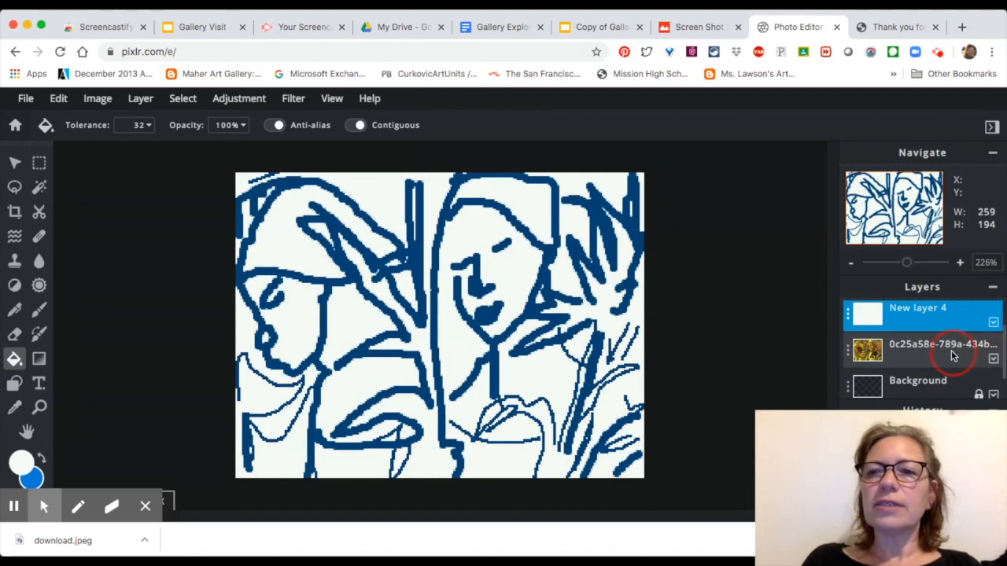
{"action": "mouse_move", "coordinate": [939, 348]}
{"action": "left_mouse_down"}
{"action": "mouse_move", "coordinate": [921, 337]}
{"action": "mouse_move", "coordinate": [928, 329]}
{"action": "left_mouse_up"}
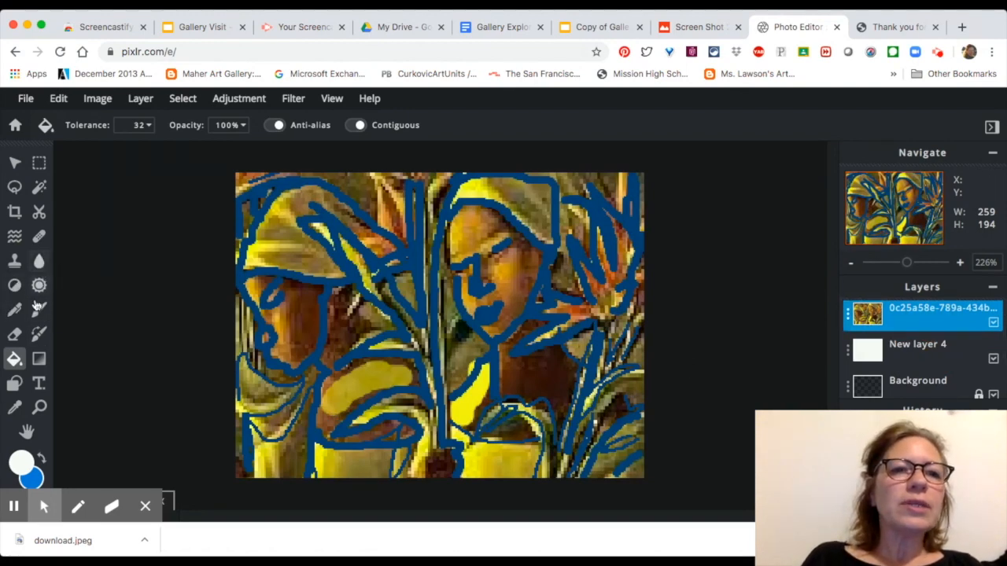
{"action": "left_click", "coordinate": [17, 407]}
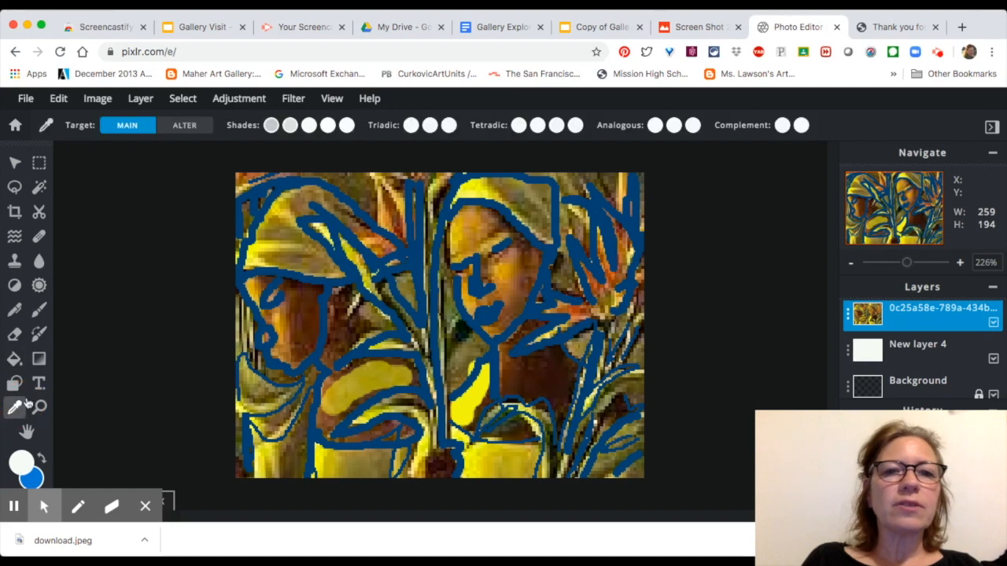
{"action": "left_click", "coordinate": [288, 321]}
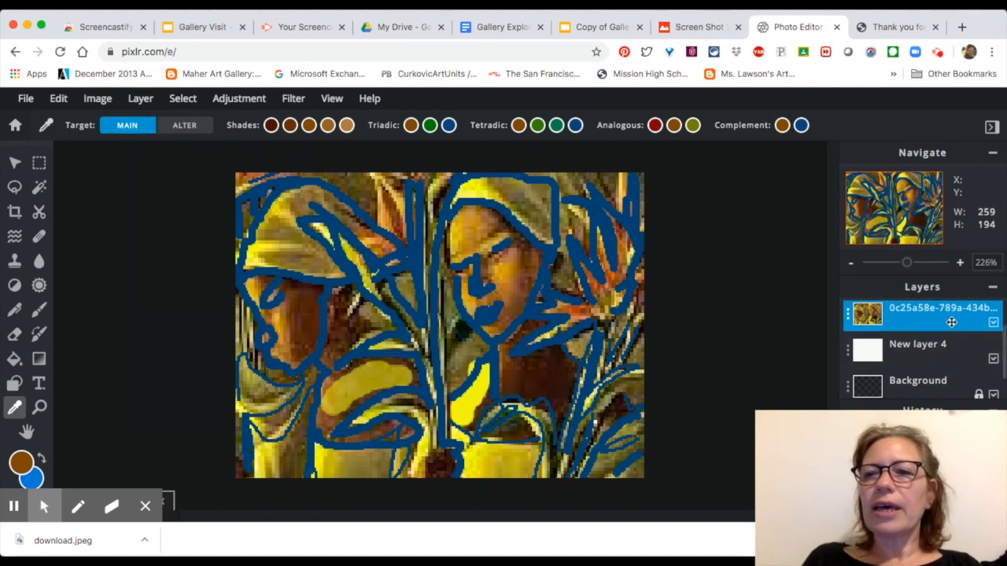
Hide the painting layer and make the white-filled New layer 4 the active layer
{"action": "left_click", "coordinate": [994, 322]}
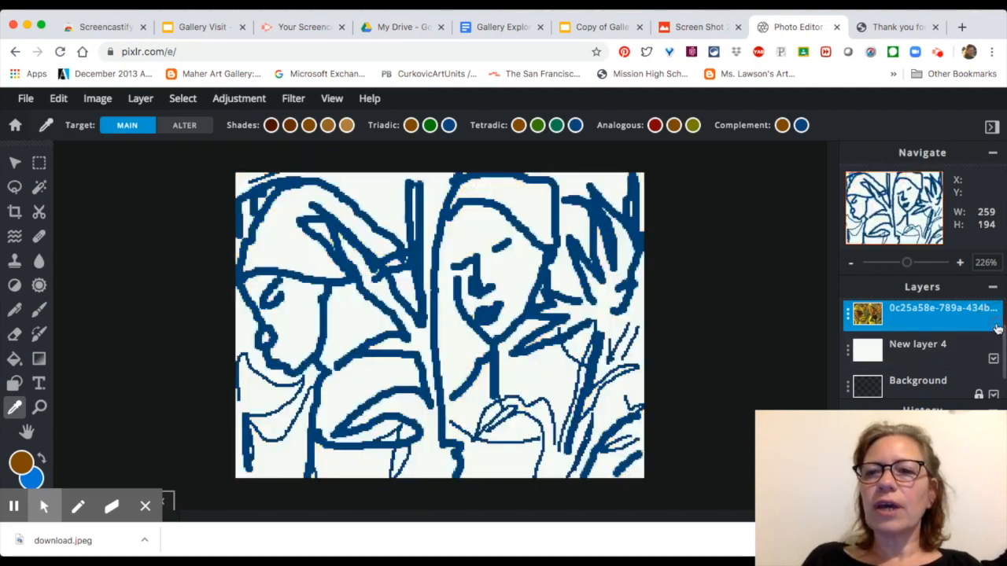
{"action": "left_click", "coordinate": [943, 344]}
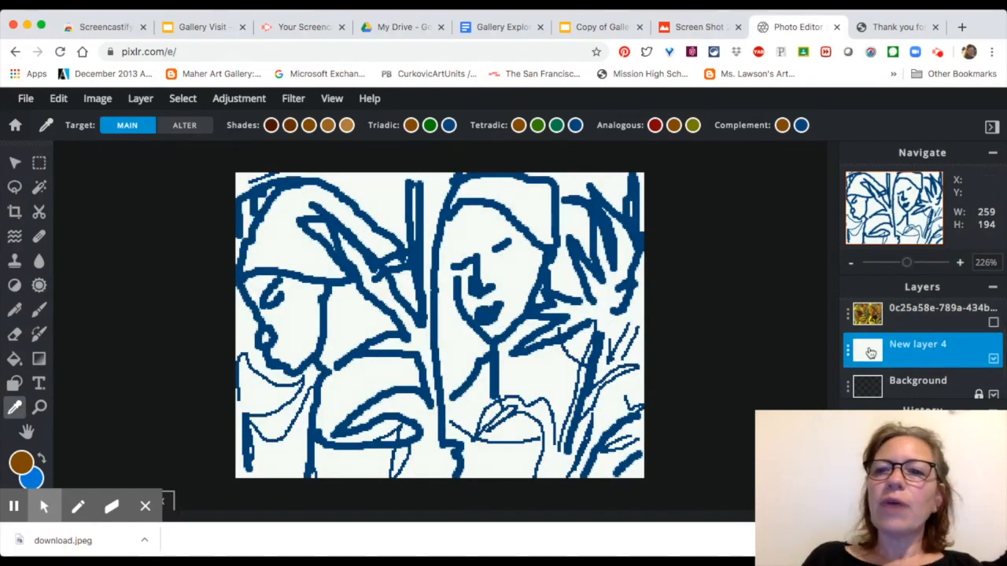
{"action": "scroll", "coordinate": [937, 345], "scroll_direction": "up", "scroll_amount": 1}
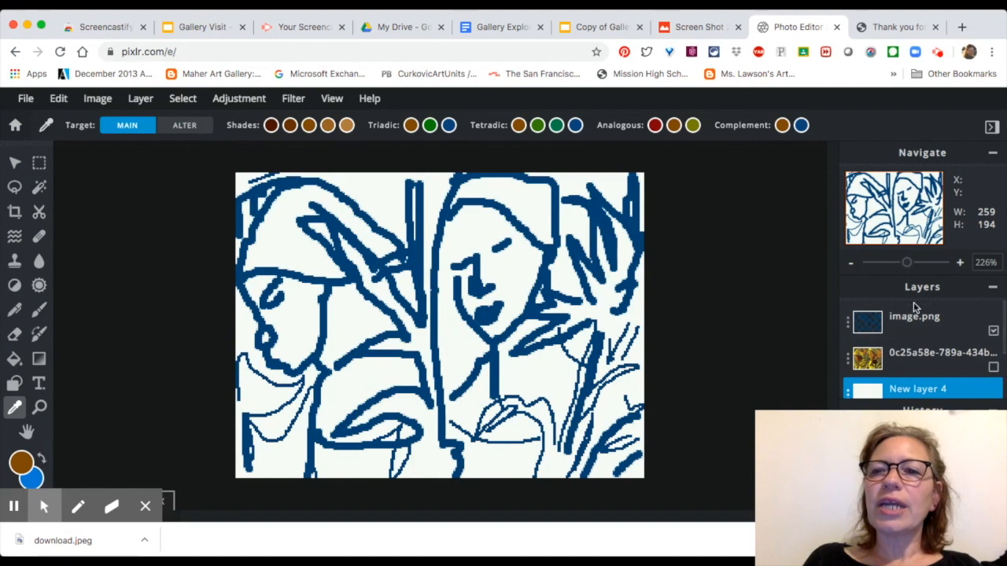
{"action": "scroll", "coordinate": [922, 319], "scroll_direction": "down", "scroll_amount": 2}
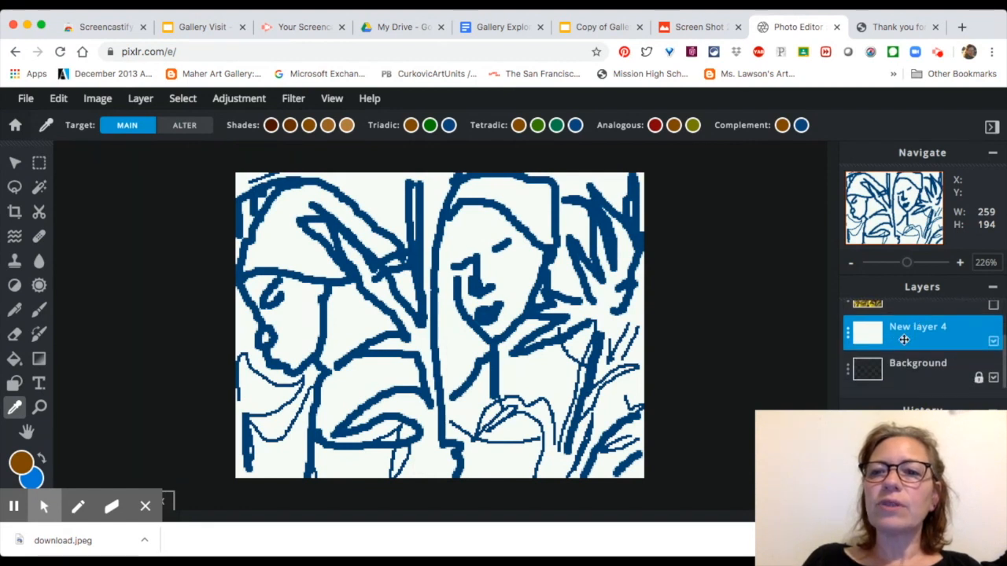
Choose the Brush tool with a soft round tip at 24 px and 25% softness
{"action": "left_click", "coordinate": [39, 312]}
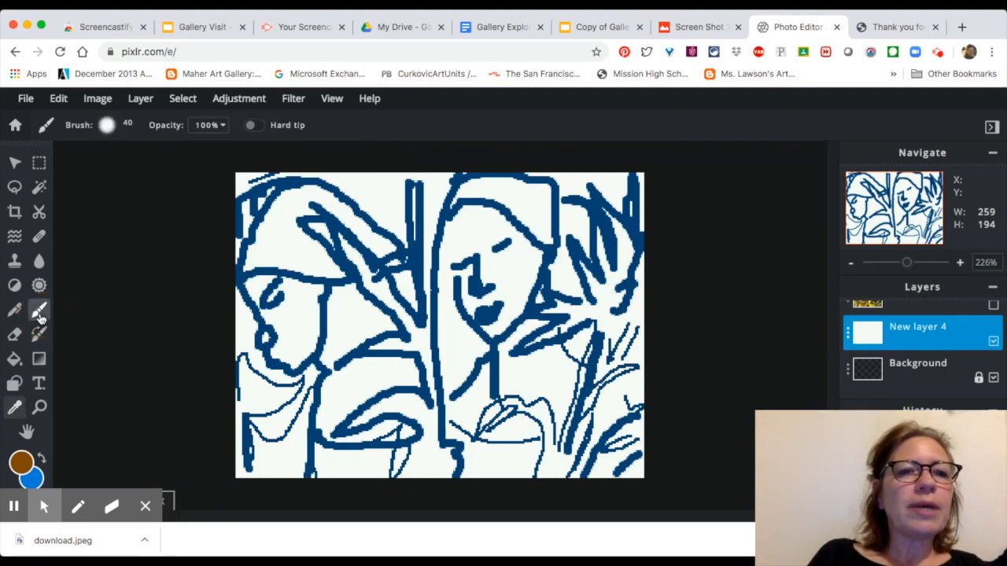
{"action": "left_click", "coordinate": [108, 127]}
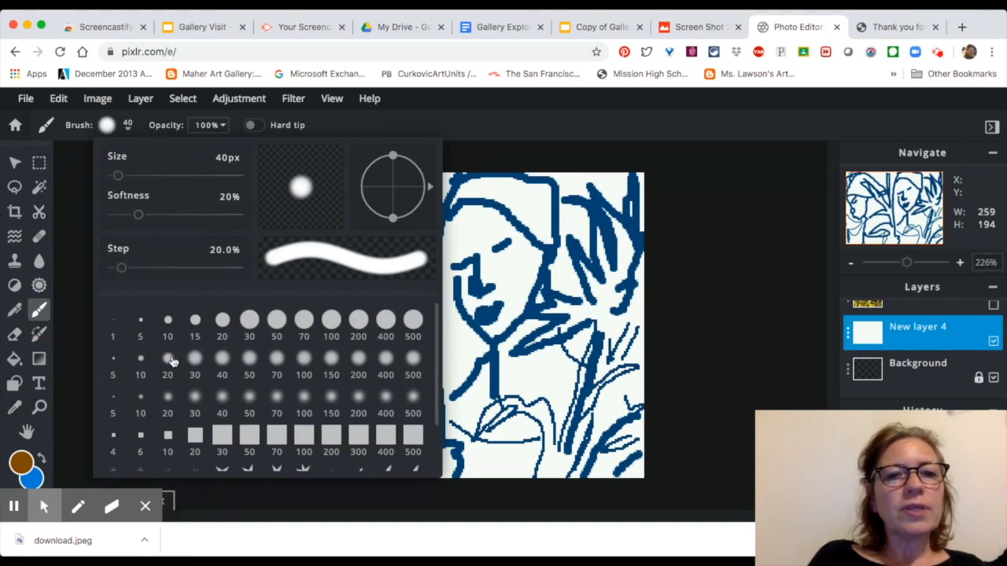
{"action": "left_click", "coordinate": [172, 361]}
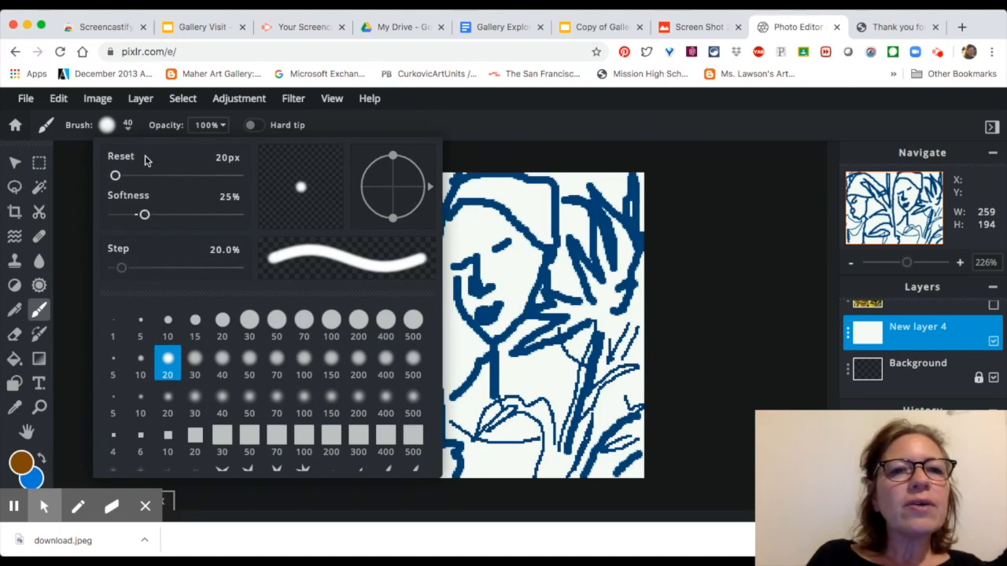
{"action": "left_click_drag", "start_coordinate": [119, 177], "coordinate": [116, 176]}
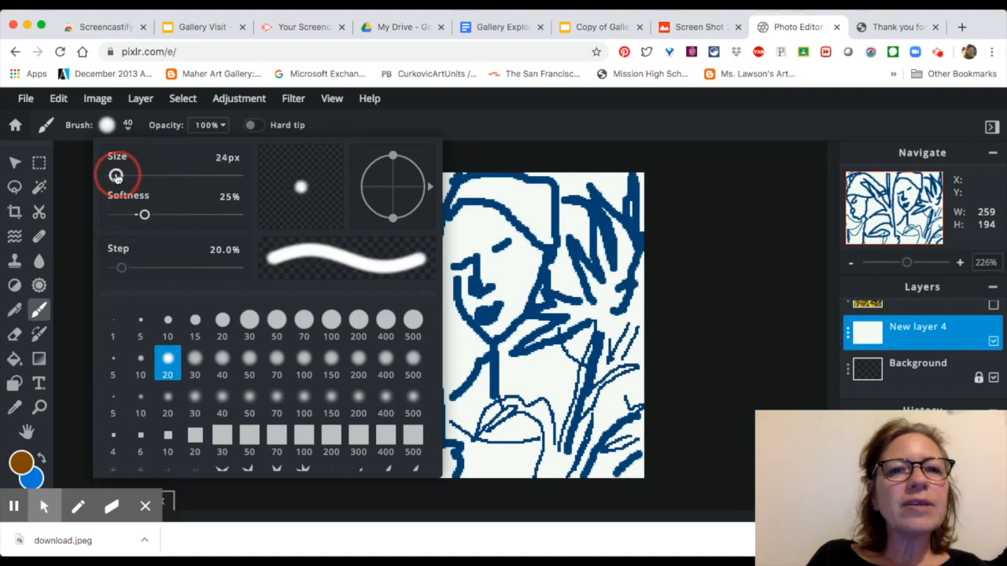
{"action": "left_click", "coordinate": [490, 225]}
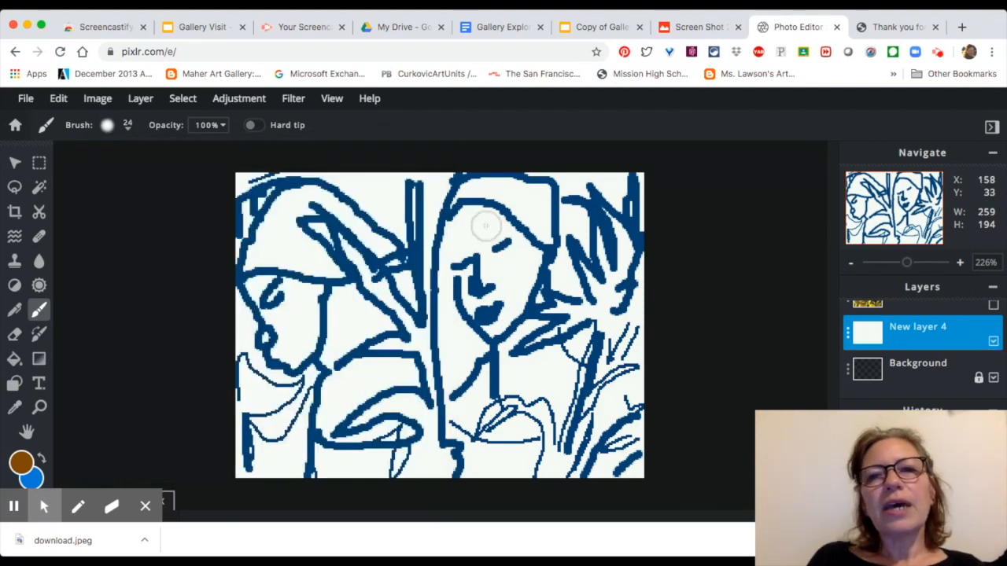
Paint the sampled brown over both women's skin, covering the faces, necks, shoulders and the left woman's arm
{"action": "left_click", "coordinate": [476, 218]}
{"action": "mouse_move", "coordinate": [476, 218]}
{"action": "left_mouse_down"}
{"action": "mouse_move", "coordinate": [487, 315]}
{"action": "mouse_move", "coordinate": [495, 297]}
{"action": "mouse_move", "coordinate": [474, 256]}
{"action": "mouse_move", "coordinate": [491, 270]}
{"action": "mouse_move", "coordinate": [474, 224]}
{"action": "mouse_move", "coordinate": [484, 215]}
{"action": "mouse_move", "coordinate": [530, 253]}
{"action": "mouse_move", "coordinate": [501, 321]}
{"action": "mouse_move", "coordinate": [478, 308]}
{"action": "mouse_move", "coordinate": [470, 258]}
{"action": "mouse_move", "coordinate": [507, 249]}
{"action": "mouse_move", "coordinate": [517, 273]}
{"action": "mouse_move", "coordinate": [505, 263]}
{"action": "mouse_move", "coordinate": [501, 285]}
{"action": "mouse_move", "coordinate": [525, 270]}
{"action": "mouse_move", "coordinate": [517, 297]}
{"action": "mouse_move", "coordinate": [514, 260]}
{"action": "mouse_move", "coordinate": [474, 212]}
{"action": "mouse_move", "coordinate": [455, 217]}
{"action": "mouse_move", "coordinate": [465, 265]}
{"action": "left_mouse_up"}
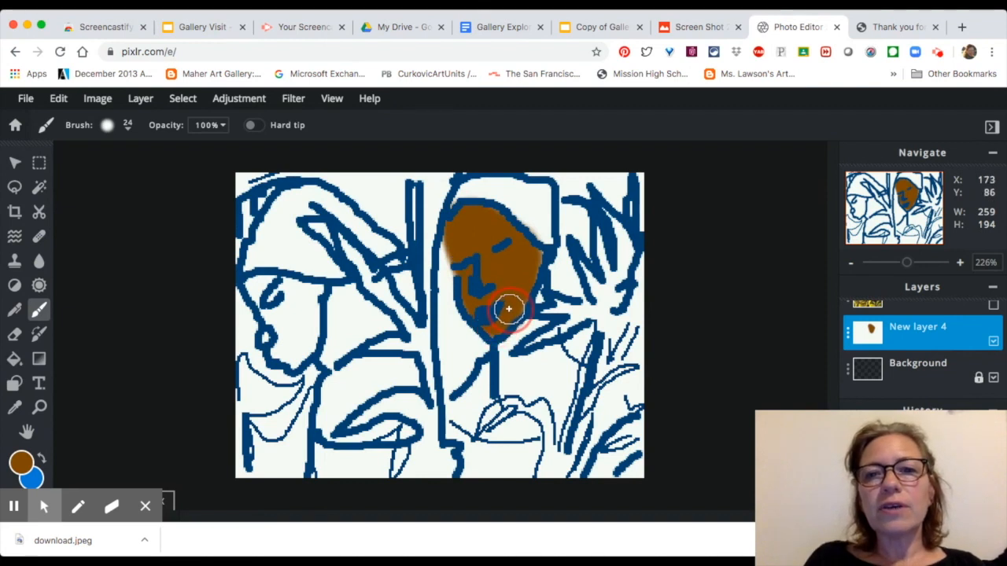
{"action": "mouse_move", "coordinate": [540, 325]}
{"action": "left_mouse_down"}
{"action": "mouse_move", "coordinate": [506, 345]}
{"action": "mouse_move", "coordinate": [506, 359]}
{"action": "mouse_move", "coordinate": [518, 376]}
{"action": "mouse_move", "coordinate": [543, 367]}
{"action": "mouse_move", "coordinate": [519, 365]}
{"action": "mouse_move", "coordinate": [559, 361]}
{"action": "mouse_move", "coordinate": [561, 420]}
{"action": "mouse_move", "coordinate": [537, 390]}
{"action": "mouse_move", "coordinate": [509, 392]}
{"action": "mouse_move", "coordinate": [497, 379]}
{"action": "mouse_move", "coordinate": [484, 394]}
{"action": "mouse_move", "coordinate": [489, 364]}
{"action": "mouse_move", "coordinate": [451, 417]}
{"action": "mouse_move", "coordinate": [475, 404]}
{"action": "mouse_move", "coordinate": [465, 438]}
{"action": "left_mouse_up"}
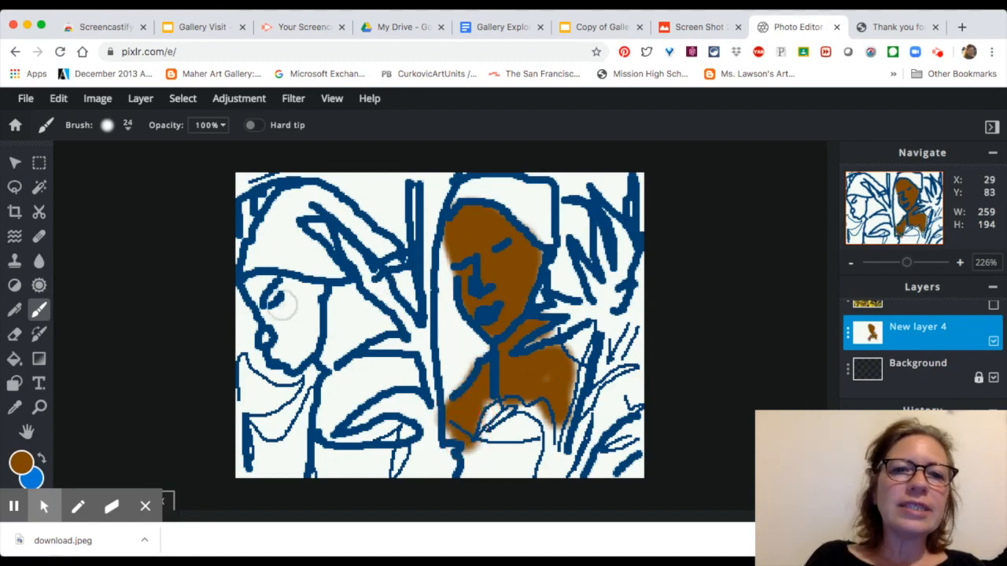
{"action": "mouse_move", "coordinate": [257, 290]}
{"action": "left_mouse_down"}
{"action": "mouse_move", "coordinate": [311, 296]}
{"action": "mouse_move", "coordinate": [295, 309]}
{"action": "mouse_move", "coordinate": [265, 295]}
{"action": "mouse_move", "coordinate": [262, 304]}
{"action": "mouse_move", "coordinate": [279, 328]}
{"action": "mouse_move", "coordinate": [305, 315]}
{"action": "mouse_move", "coordinate": [304, 330]}
{"action": "mouse_move", "coordinate": [310, 297]}
{"action": "mouse_move", "coordinate": [301, 344]}
{"action": "mouse_move", "coordinate": [289, 355]}
{"action": "mouse_move", "coordinate": [269, 336]}
{"action": "mouse_move", "coordinate": [289, 358]}
{"action": "mouse_move", "coordinate": [300, 344]}
{"action": "mouse_move", "coordinate": [332, 348]}
{"action": "mouse_move", "coordinate": [327, 324]}
{"action": "mouse_move", "coordinate": [344, 337]}
{"action": "mouse_move", "coordinate": [339, 295]}
{"action": "mouse_move", "coordinate": [374, 326]}
{"action": "mouse_move", "coordinate": [326, 360]}
{"action": "mouse_move", "coordinate": [329, 293]}
{"action": "mouse_move", "coordinate": [318, 285]}
{"action": "mouse_move", "coordinate": [340, 300]}
{"action": "mouse_move", "coordinate": [348, 348]}
{"action": "mouse_move", "coordinate": [332, 367]}
{"action": "mouse_move", "coordinate": [381, 362]}
{"action": "mouse_move", "coordinate": [411, 376]}
{"action": "mouse_move", "coordinate": [376, 382]}
{"action": "mouse_move", "coordinate": [339, 411]}
{"action": "mouse_move", "coordinate": [336, 382]}
{"action": "mouse_move", "coordinate": [333, 440]}
{"action": "mouse_move", "coordinate": [381, 441]}
{"action": "mouse_move", "coordinate": [391, 429]}
{"action": "mouse_move", "coordinate": [358, 441]}
{"action": "mouse_move", "coordinate": [328, 411]}
{"action": "mouse_move", "coordinate": [341, 375]}
{"action": "mouse_move", "coordinate": [361, 366]}
{"action": "mouse_move", "coordinate": [338, 335]}
{"action": "left_mouse_up"}
Set the paint colour to lighter brown #9D662F and brush highlights onto both women's faces, the left woman's arm and the right woman's shoulder
{"action": "left_click", "coordinate": [21, 464]}
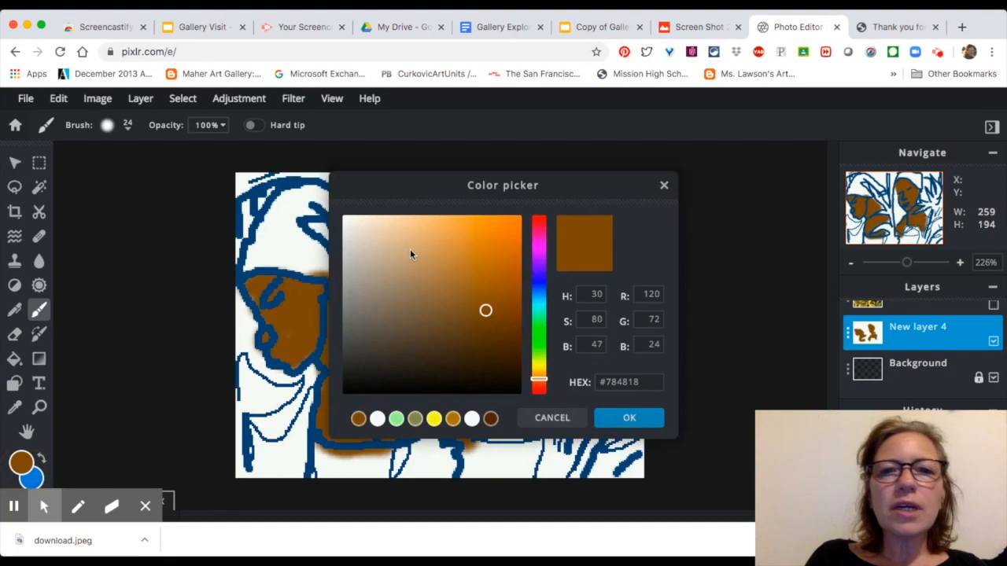
{"action": "left_click", "coordinate": [468, 285]}
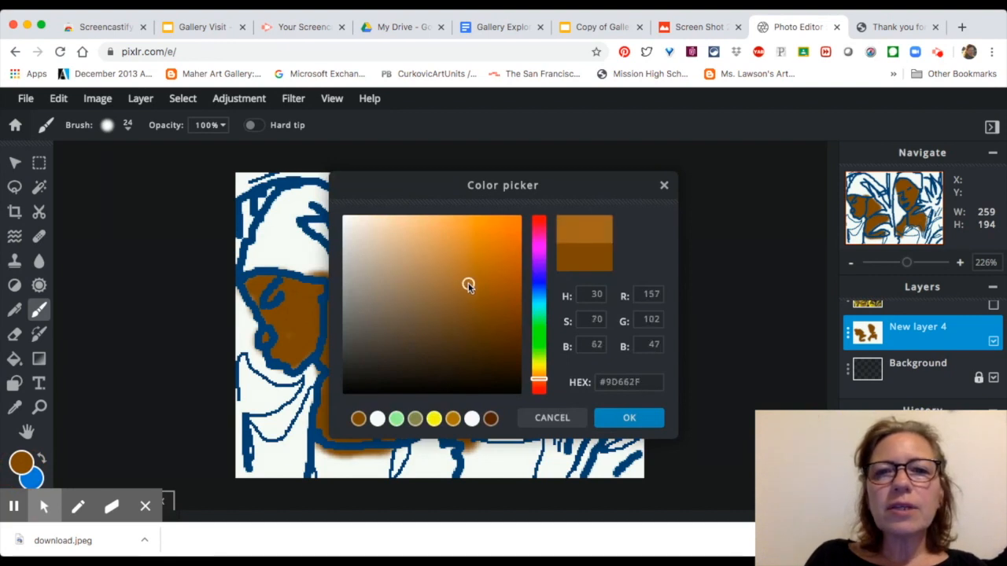
{"action": "left_click", "coordinate": [634, 419]}
{"action": "mouse_move", "coordinate": [256, 283]}
{"action": "left_mouse_down"}
{"action": "mouse_move", "coordinate": [262, 313]}
{"action": "mouse_move", "coordinate": [294, 313]}
{"action": "mouse_move", "coordinate": [289, 344]}
{"action": "left_mouse_up"}
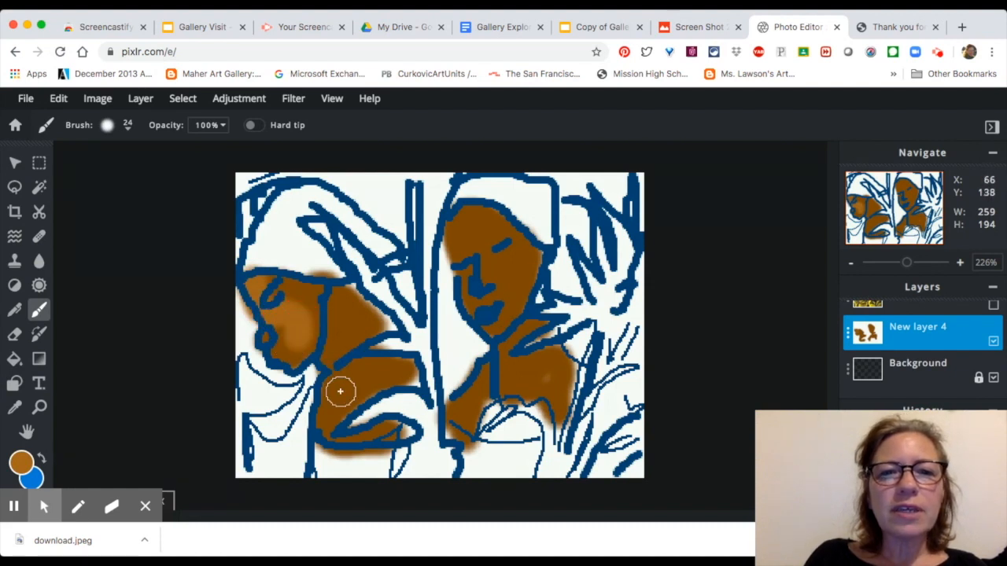
{"action": "mouse_move", "coordinate": [369, 375]}
{"action": "left_mouse_down"}
{"action": "mouse_move", "coordinate": [348, 378]}
{"action": "mouse_move", "coordinate": [396, 377]}
{"action": "left_mouse_up"}
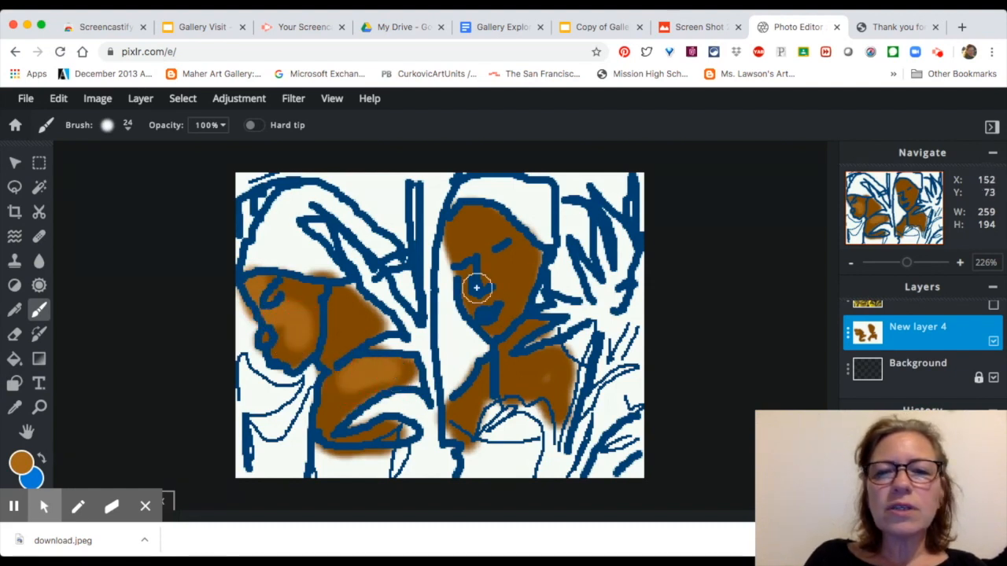
{"action": "mouse_move", "coordinate": [509, 265]}
{"action": "left_mouse_down"}
{"action": "mouse_move", "coordinate": [506, 315]}
{"action": "mouse_move", "coordinate": [474, 302]}
{"action": "mouse_move", "coordinate": [463, 229]}
{"action": "mouse_move", "coordinate": [492, 224]}
{"action": "left_mouse_up"}
{"action": "mouse_move", "coordinate": [554, 392]}
{"action": "left_mouse_down"}
{"action": "mouse_move", "coordinate": [547, 366]}
{"action": "mouse_move", "coordinate": [553, 404]}
{"action": "left_mouse_up"}
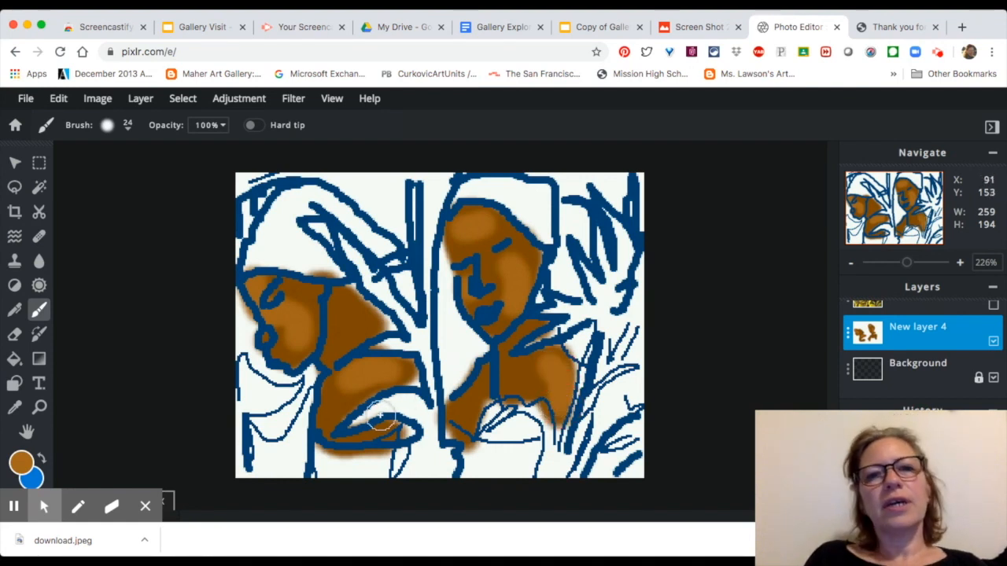
{"action": "left_click_drag", "start_coordinate": [330, 417], "coordinate": [337, 415]}
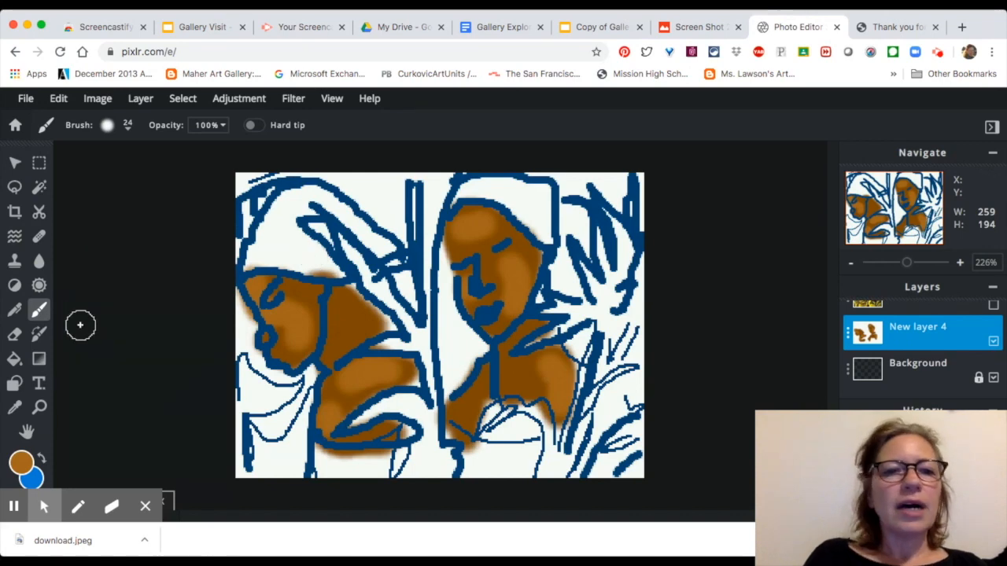
Show the original painting layer again and sample the olive gold #A38E3D from the left woman's headscarf as the main colour
{"action": "left_click", "coordinate": [908, 306]}
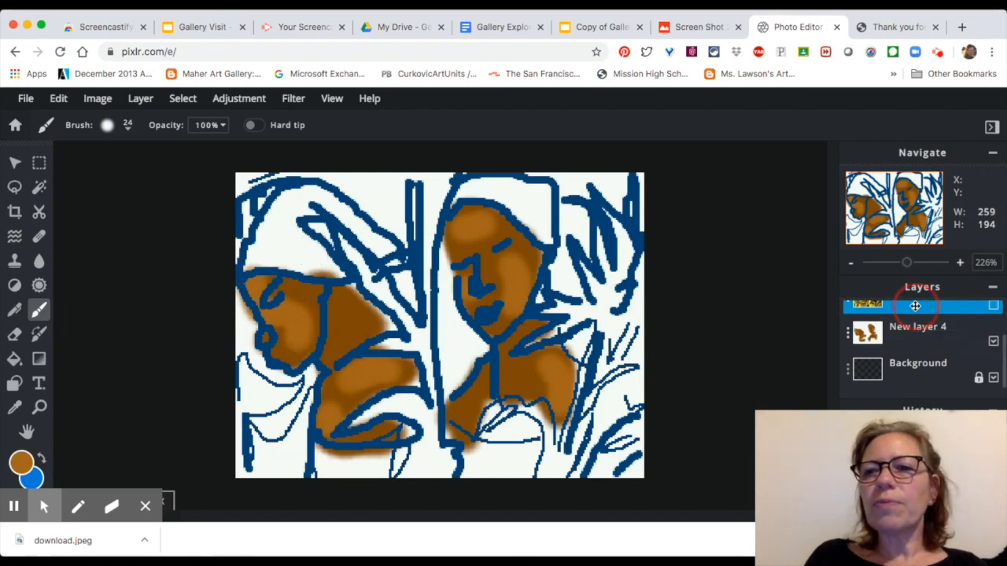
{"action": "scroll", "coordinate": [919, 318], "scroll_direction": "up", "scroll_amount": 1}
{"action": "scroll", "coordinate": [916, 319], "scroll_direction": "up", "scroll_amount": 1}
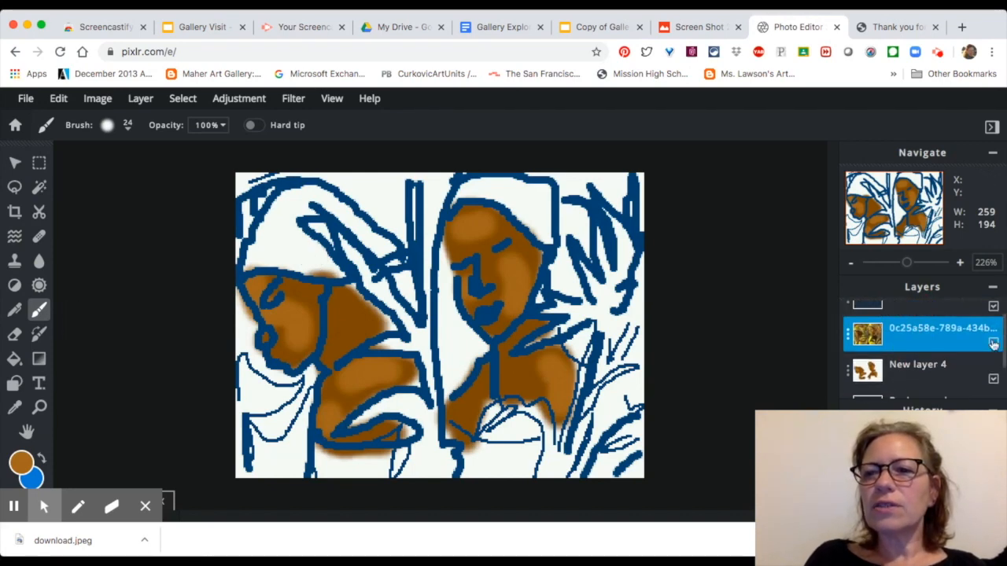
{"action": "left_click", "coordinate": [993, 344]}
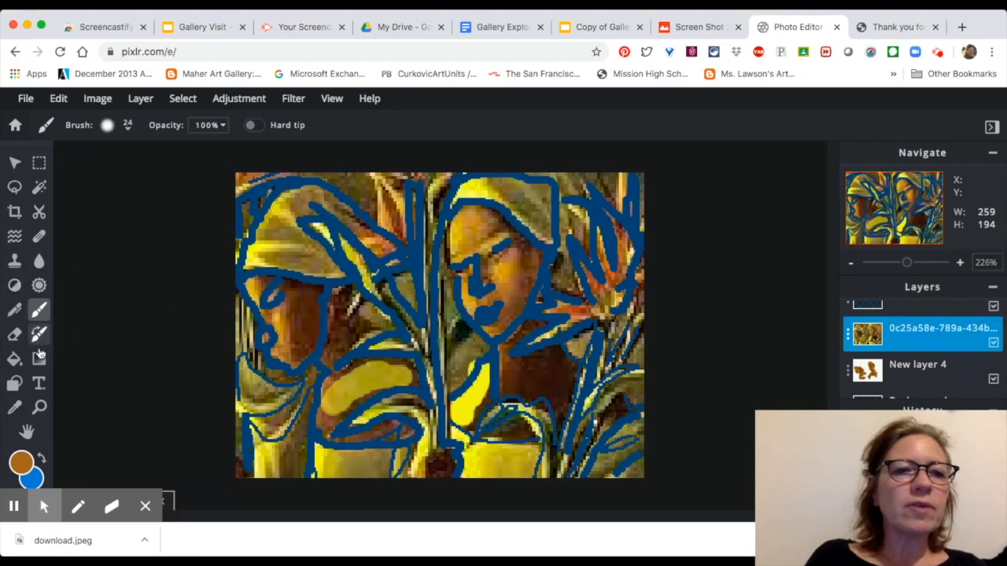
{"action": "left_click", "coordinate": [14, 406]}
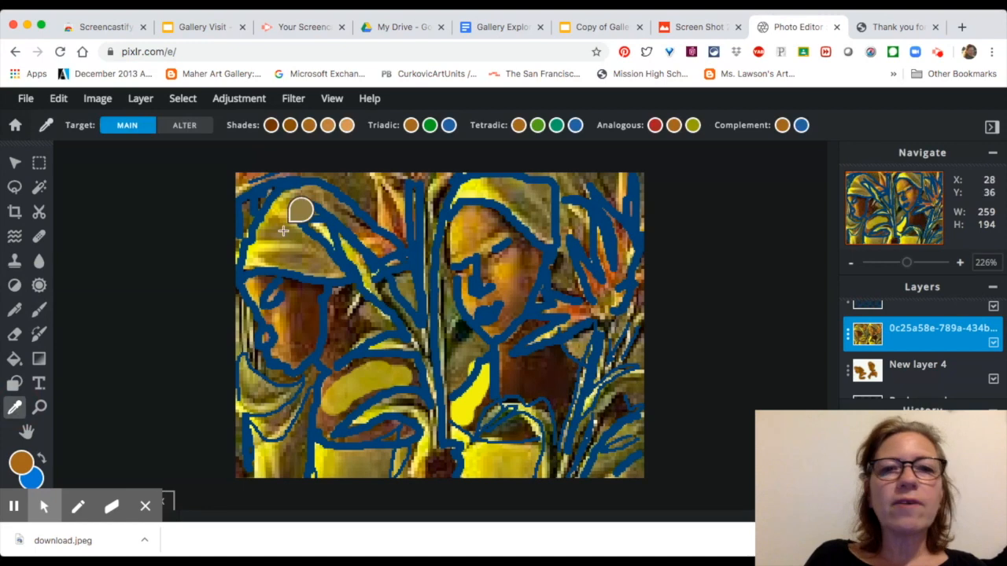
{"action": "left_click", "coordinate": [282, 249]}
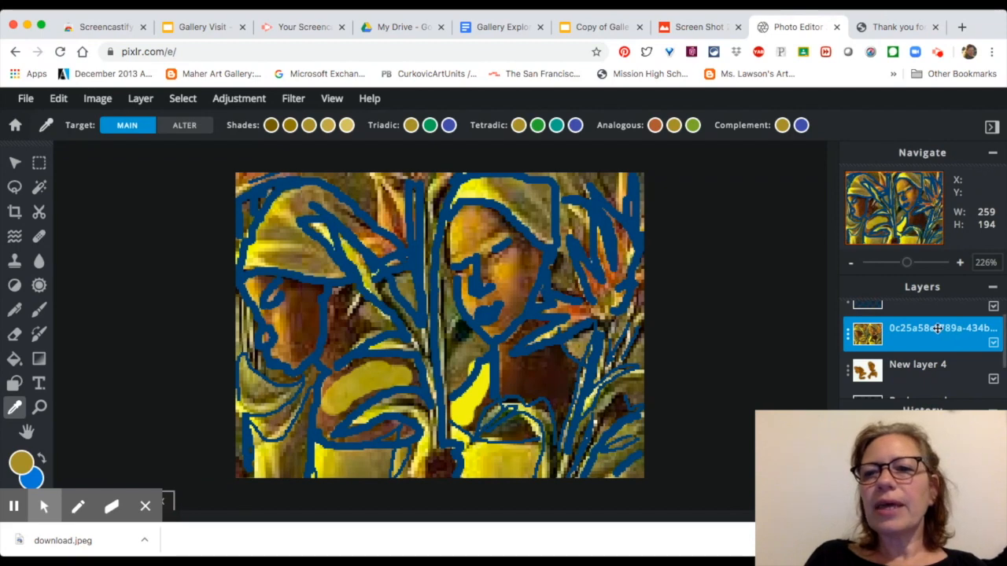
Hide the painting layer, make New layer 4 active and keep the sampled gold as the paint colour
{"action": "left_click", "coordinate": [993, 343]}
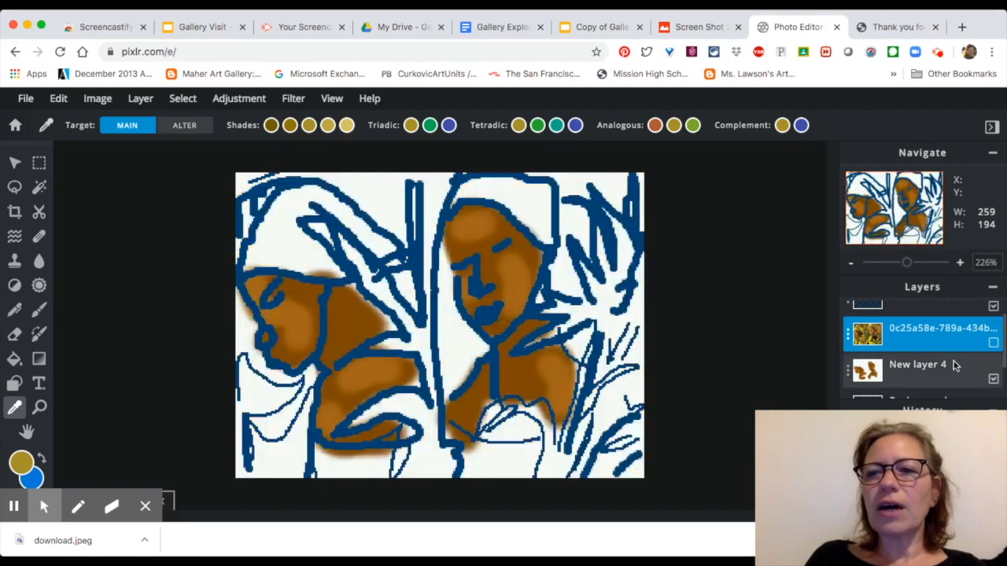
{"action": "left_click", "coordinate": [956, 370]}
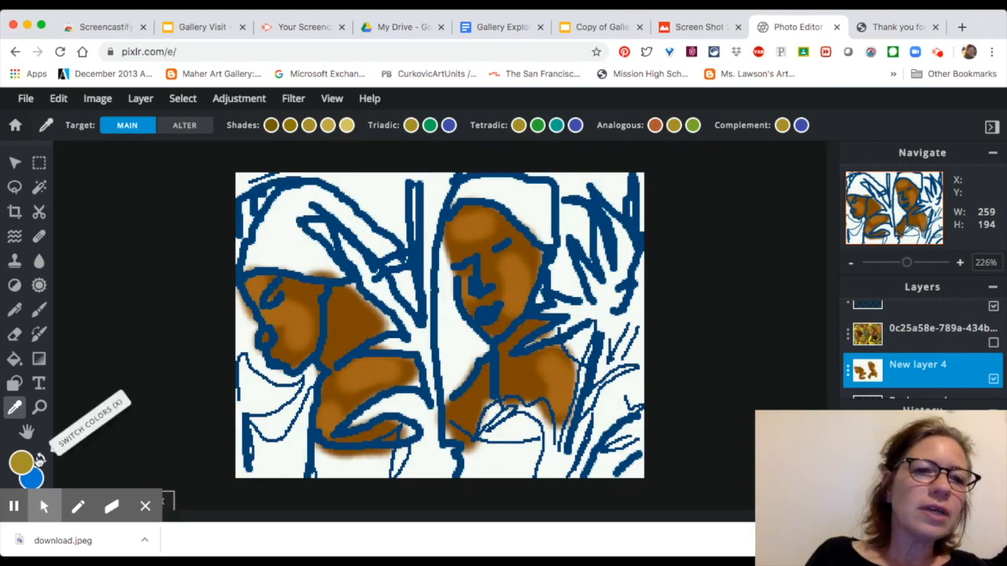
{"action": "left_click", "coordinate": [22, 461]}
{"action": "left_click", "coordinate": [42, 322]}
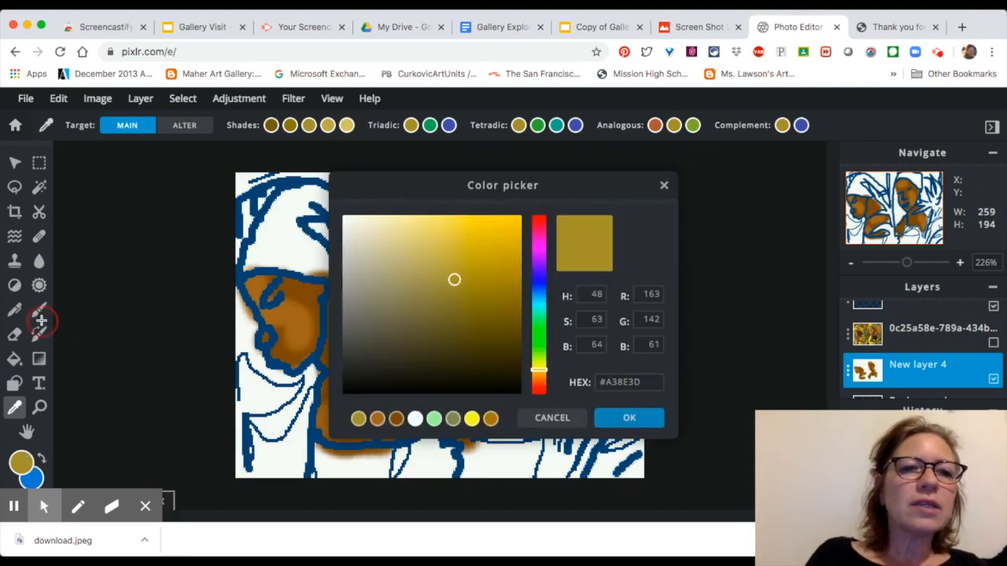
{"action": "left_click", "coordinate": [630, 417]}
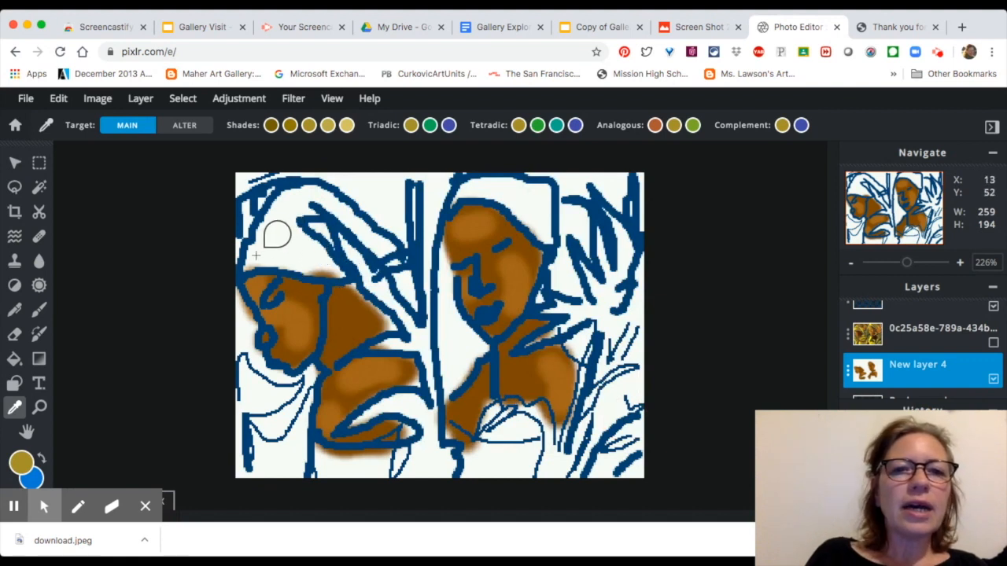
Brush the sampled gold over both women's headscarves and dresses, plus the small gap beside the right woman's jaw
{"action": "left_click", "coordinate": [40, 310]}
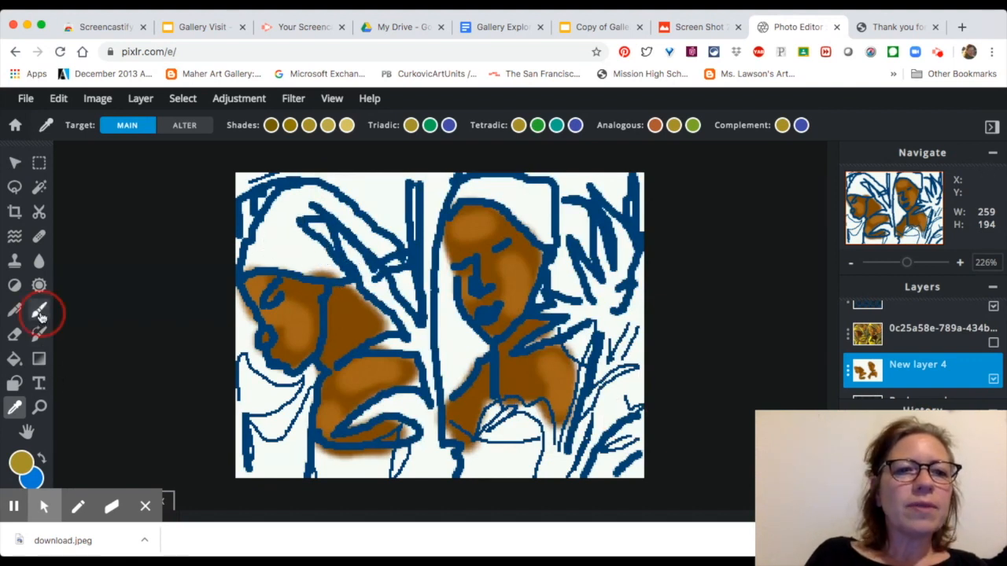
{"action": "mouse_move", "coordinate": [252, 254]}
{"action": "left_mouse_down"}
{"action": "mouse_move", "coordinate": [328, 269]}
{"action": "mouse_move", "coordinate": [298, 237]}
{"action": "mouse_move", "coordinate": [279, 233]}
{"action": "mouse_move", "coordinate": [287, 225]}
{"action": "mouse_move", "coordinate": [281, 244]}
{"action": "mouse_move", "coordinate": [297, 207]}
{"action": "mouse_move", "coordinate": [265, 232]}
{"action": "mouse_move", "coordinate": [280, 210]}
{"action": "mouse_move", "coordinate": [312, 242]}
{"action": "mouse_move", "coordinate": [320, 216]}
{"action": "mouse_move", "coordinate": [322, 239]}
{"action": "mouse_move", "coordinate": [300, 207]}
{"action": "mouse_move", "coordinate": [368, 236]}
{"action": "mouse_move", "coordinate": [313, 195]}
{"action": "mouse_move", "coordinate": [386, 299]}
{"action": "left_mouse_up"}
{"action": "left_click_drag", "start_coordinate": [373, 458], "coordinate": [323, 463]}
{"action": "left_click_drag", "start_coordinate": [381, 464], "coordinate": [377, 442]}
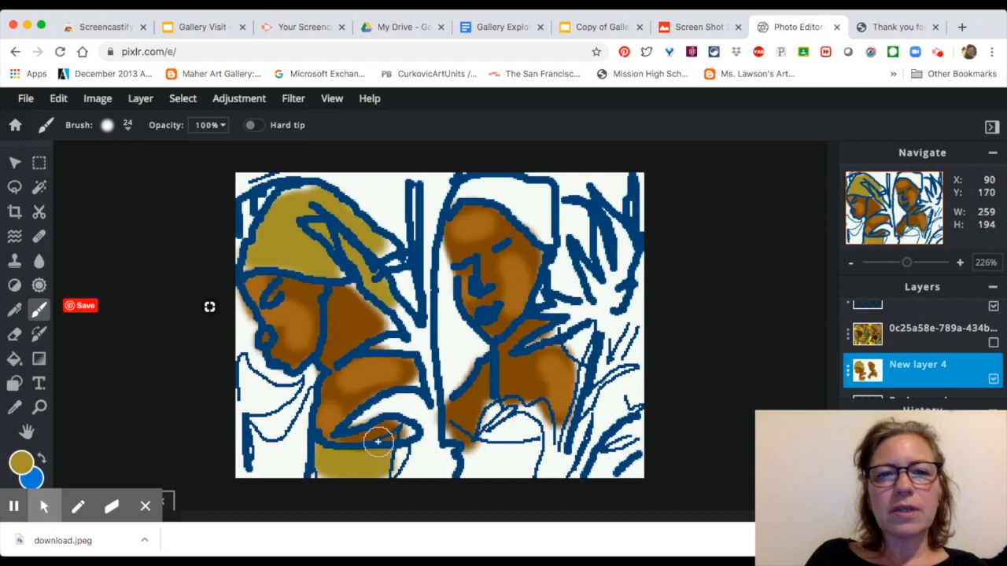
{"action": "mouse_move", "coordinate": [300, 407]}
{"action": "left_mouse_down"}
{"action": "mouse_move", "coordinate": [265, 466]}
{"action": "mouse_move", "coordinate": [281, 468]}
{"action": "mouse_move", "coordinate": [302, 446]}
{"action": "mouse_move", "coordinate": [270, 450]}
{"action": "mouse_move", "coordinate": [266, 442]}
{"action": "mouse_move", "coordinate": [269, 471]}
{"action": "left_mouse_up"}
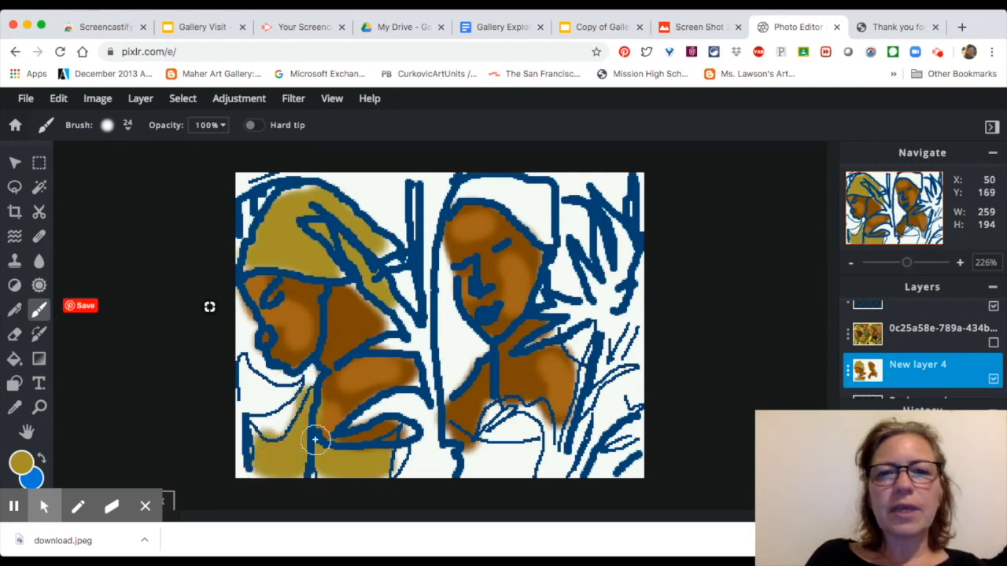
{"action": "scroll", "coordinate": [526, 169], "scroll_direction": "down", "scroll_amount": 4}
{"action": "mouse_move", "coordinate": [460, 233]}
{"action": "left_mouse_down"}
{"action": "mouse_move", "coordinate": [501, 237]}
{"action": "mouse_move", "coordinate": [507, 259]}
{"action": "mouse_move", "coordinate": [492, 244]}
{"action": "mouse_move", "coordinate": [510, 263]}
{"action": "mouse_move", "coordinate": [507, 234]}
{"action": "mouse_move", "coordinate": [535, 230]}
{"action": "left_mouse_up"}
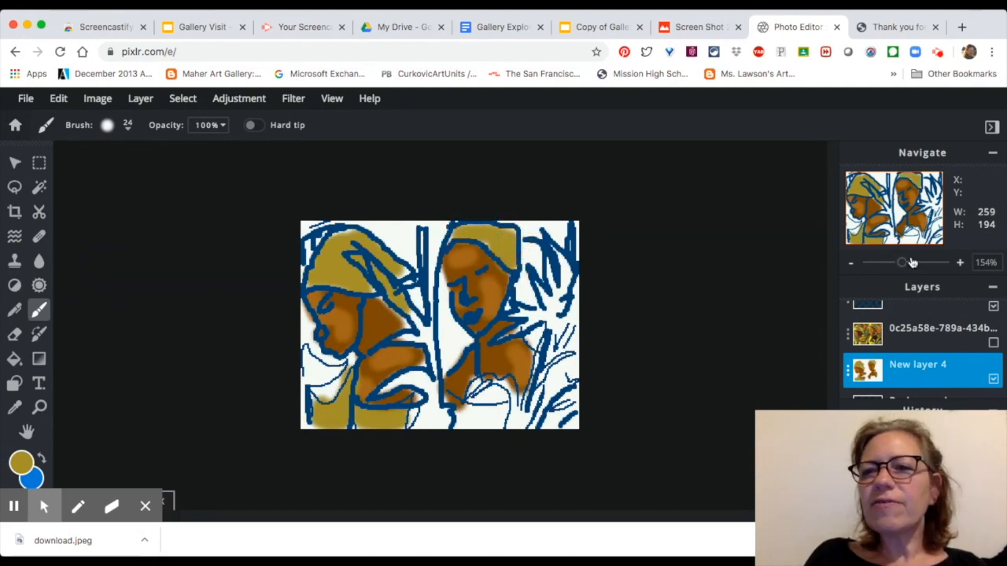
{"action": "left_click_drag", "start_coordinate": [907, 265], "coordinate": [913, 265]}
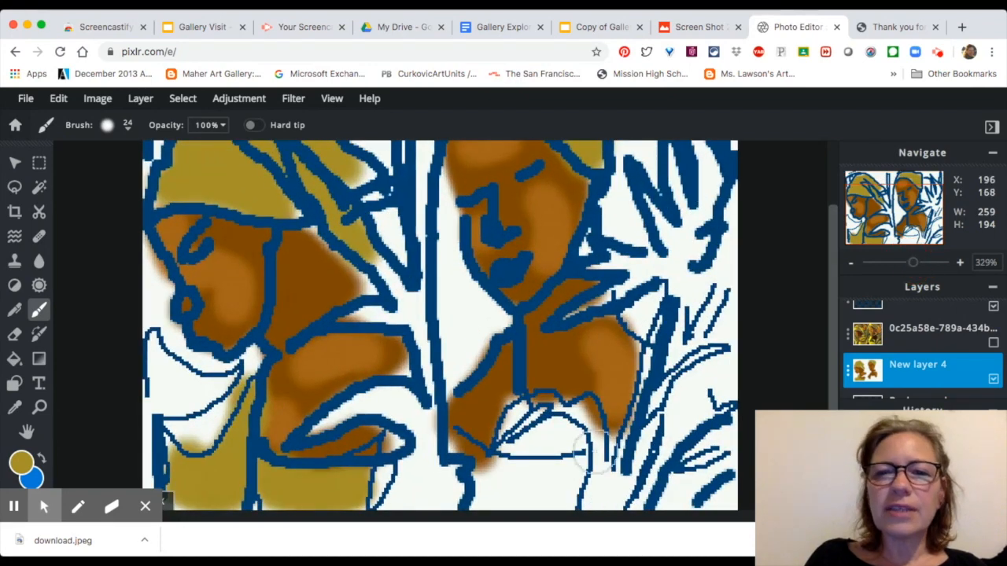
{"action": "mouse_move", "coordinate": [457, 450]}
{"action": "left_mouse_down"}
{"action": "mouse_move", "coordinate": [479, 443]}
{"action": "mouse_move", "coordinate": [482, 461]}
{"action": "mouse_move", "coordinate": [495, 460]}
{"action": "mouse_move", "coordinate": [546, 434]}
{"action": "mouse_move", "coordinate": [563, 445]}
{"action": "mouse_move", "coordinate": [557, 491]}
{"action": "mouse_move", "coordinate": [525, 504]}
{"action": "mouse_move", "coordinate": [476, 492]}
{"action": "mouse_move", "coordinate": [540, 468]}
{"action": "left_mouse_up"}
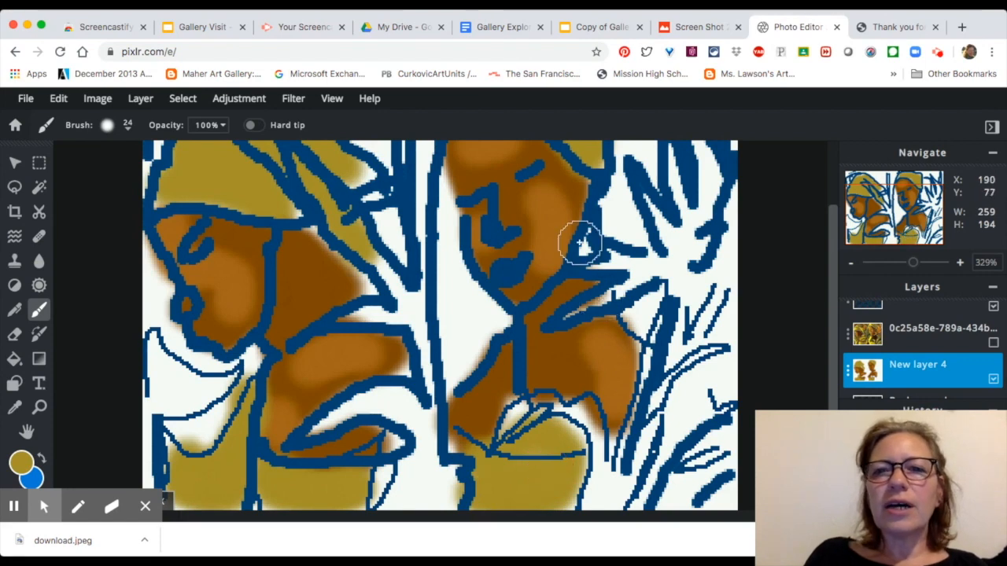
{"action": "scroll", "coordinate": [589, 235], "scroll_direction": "up", "scroll_amount": 1}
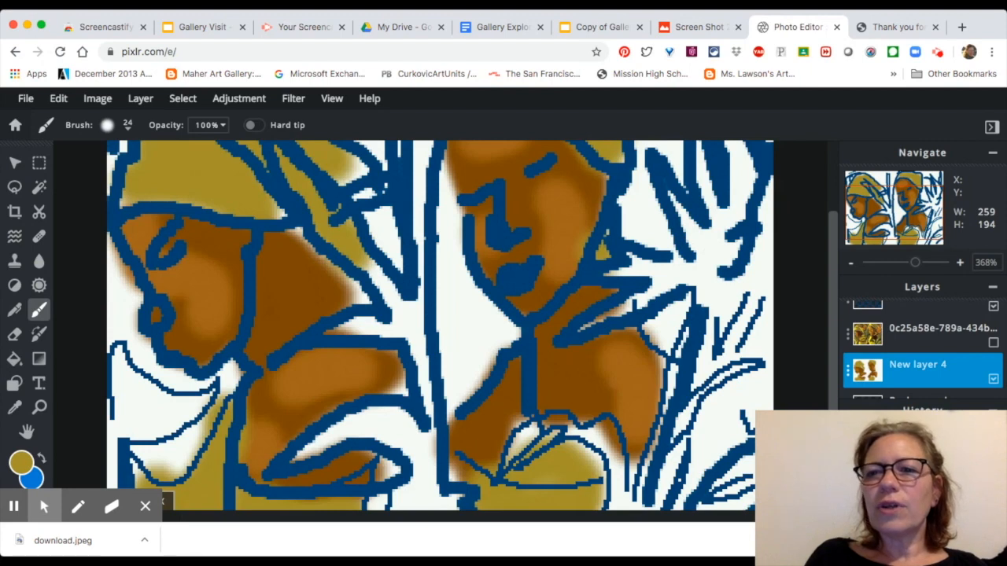
{"action": "scroll", "coordinate": [958, 264], "scroll_direction": "down", "scroll_amount": 1}
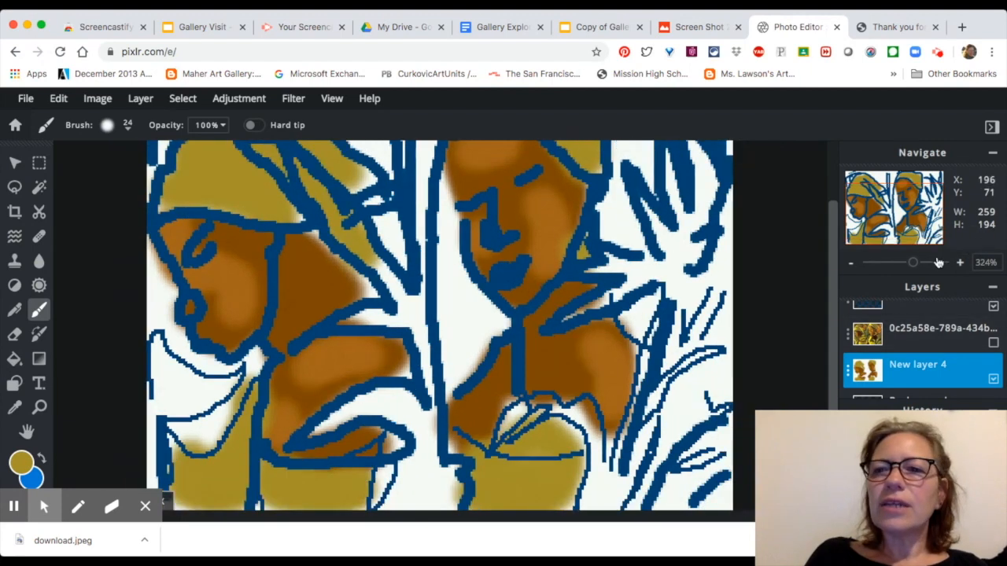
Set the paint colour to lighter gold #C7AE4E and brush highlights onto both women's headscarves and dresses
{"action": "scroll", "coordinate": [916, 263], "scroll_direction": "down", "scroll_amount": 3}
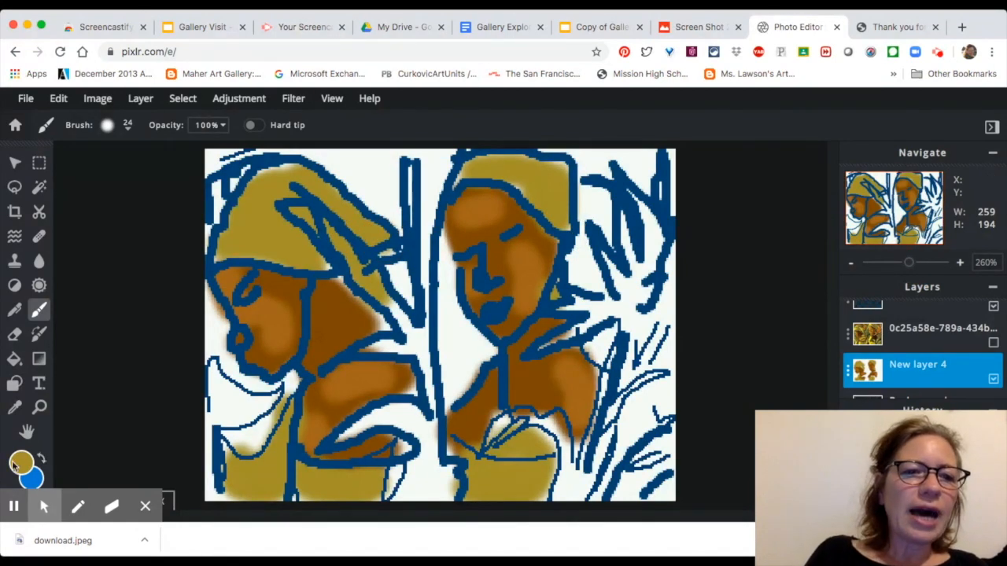
{"action": "left_click", "coordinate": [21, 463]}
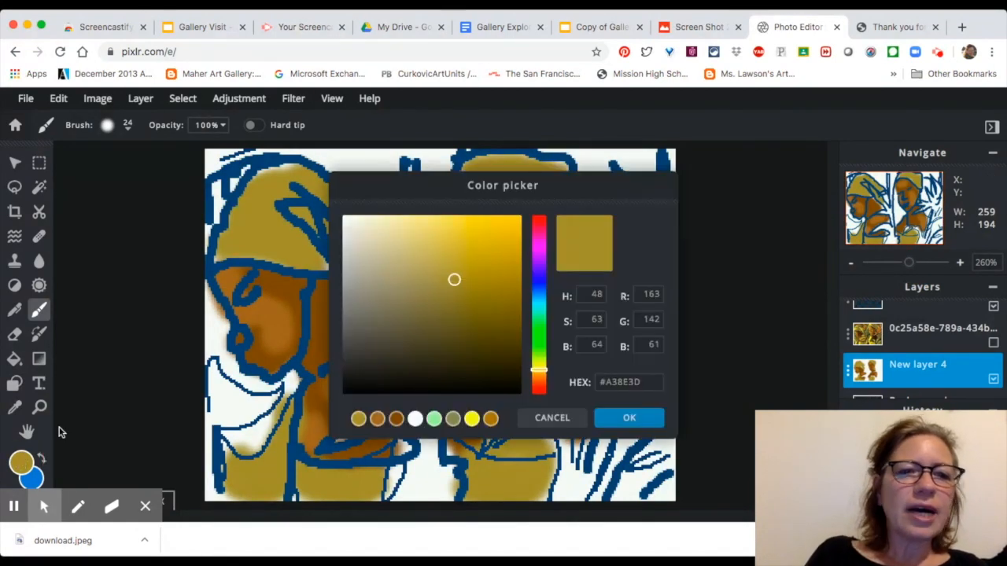
{"action": "left_click", "coordinate": [451, 254]}
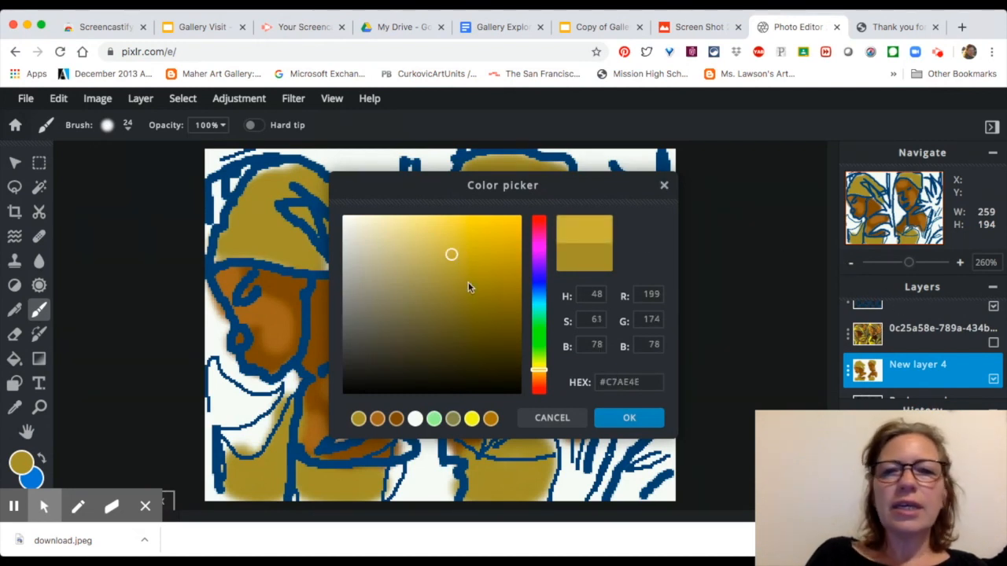
{"action": "left_click", "coordinate": [627, 417]}
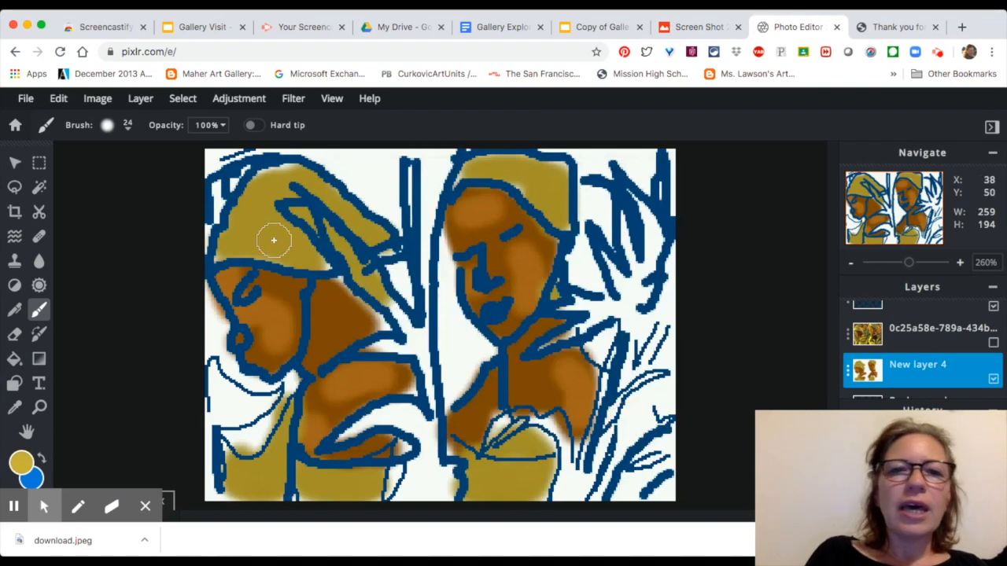
{"action": "scroll", "coordinate": [273, 240], "scroll_direction": "down", "scroll_amount": 2}
{"action": "mouse_move", "coordinate": [287, 255]}
{"action": "left_mouse_down"}
{"action": "mouse_move", "coordinate": [311, 258]}
{"action": "mouse_move", "coordinate": [296, 227]}
{"action": "mouse_move", "coordinate": [340, 218]}
{"action": "mouse_move", "coordinate": [361, 278]}
{"action": "left_mouse_up"}
{"action": "left_click_drag", "start_coordinate": [351, 447], "coordinate": [372, 446]}
{"action": "mouse_move", "coordinate": [493, 438]}
{"action": "left_mouse_down"}
{"action": "mouse_move", "coordinate": [497, 420]}
{"action": "mouse_move", "coordinate": [498, 448]}
{"action": "left_mouse_up"}
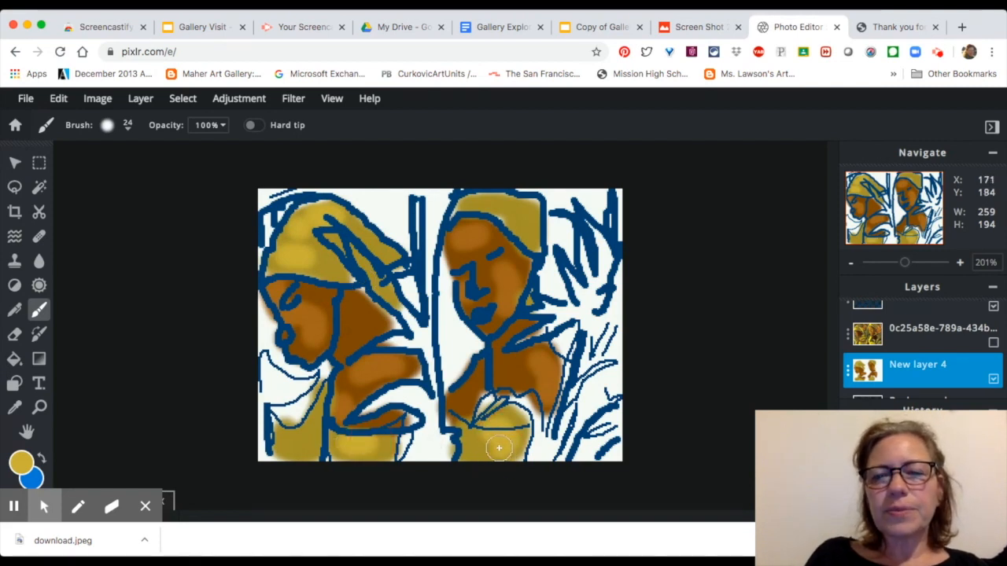
{"action": "mouse_move", "coordinate": [526, 221]}
{"action": "left_mouse_down"}
{"action": "mouse_move", "coordinate": [509, 215]}
{"action": "mouse_move", "coordinate": [524, 209]}
{"action": "mouse_move", "coordinate": [501, 212]}
{"action": "left_mouse_up"}
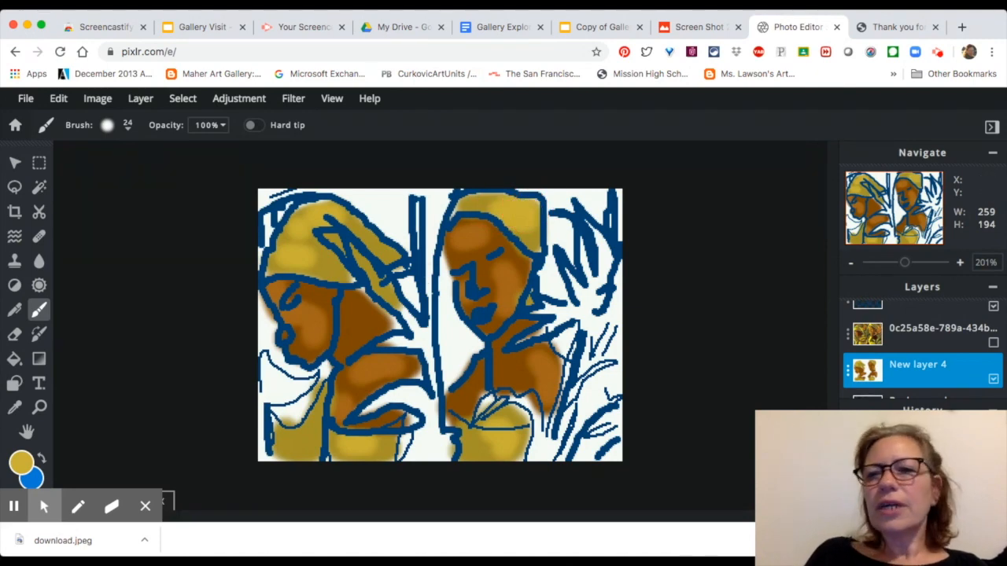
Show the painting layer, sample the dark olive background beside the left woman's headscarf, and hide the painting layer again
{"action": "left_click", "coordinate": [994, 343]}
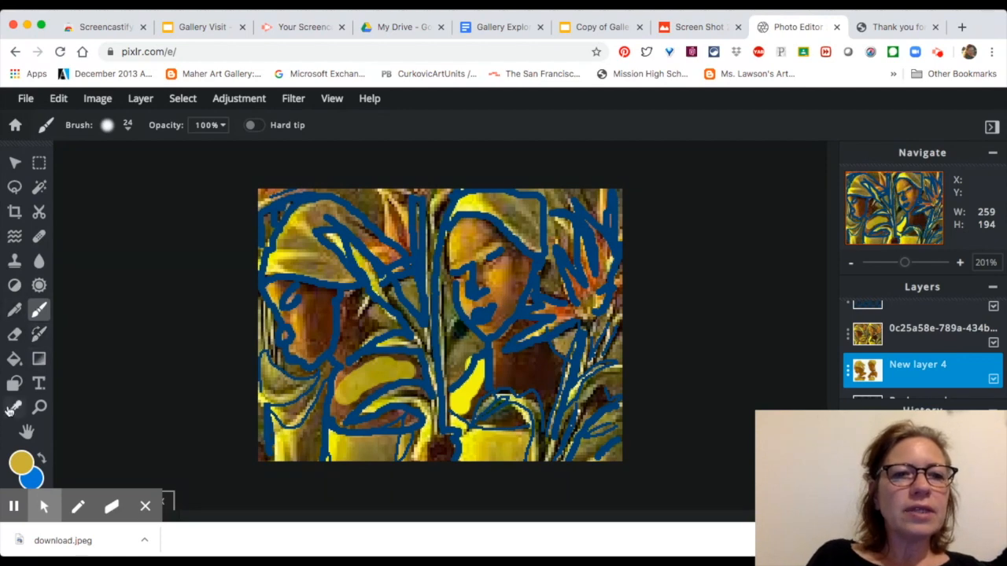
{"action": "left_click", "coordinate": [14, 407]}
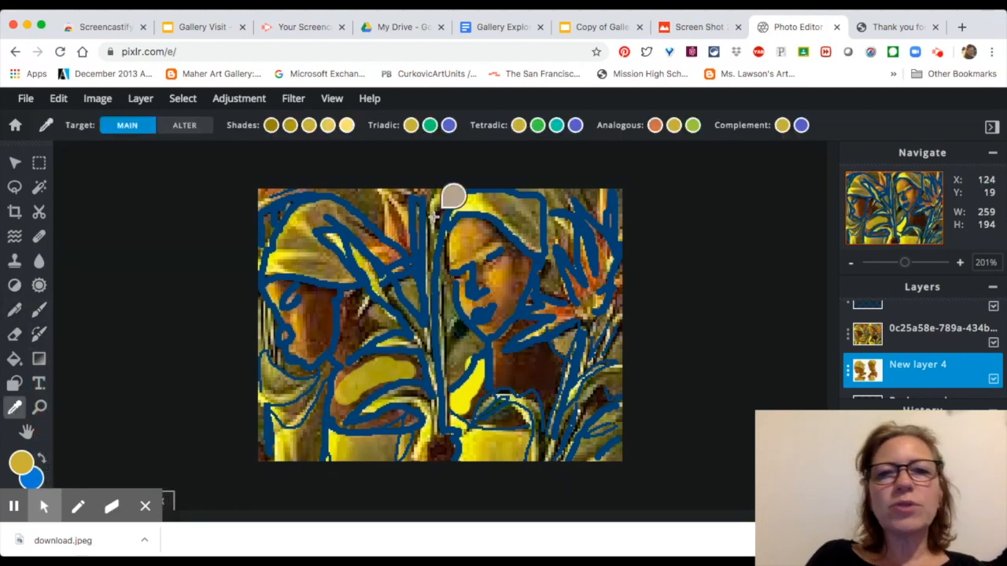
{"action": "left_click", "coordinate": [368, 206]}
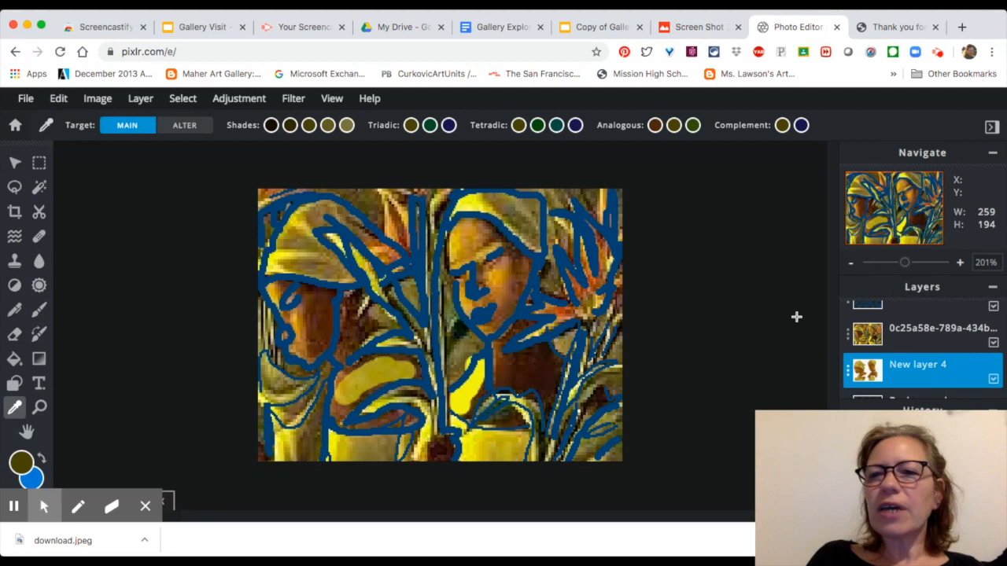
{"action": "left_click", "coordinate": [993, 344]}
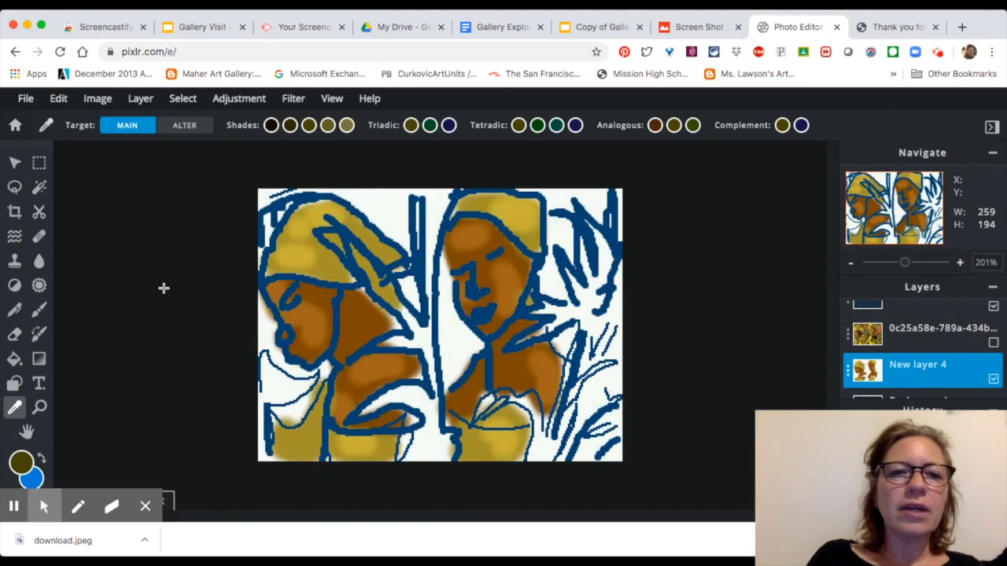
Choose the Brush tool with a soft round tip at 40 px and 50% softness
{"action": "left_click", "coordinate": [39, 310]}
{"action": "left_click", "coordinate": [110, 128]}
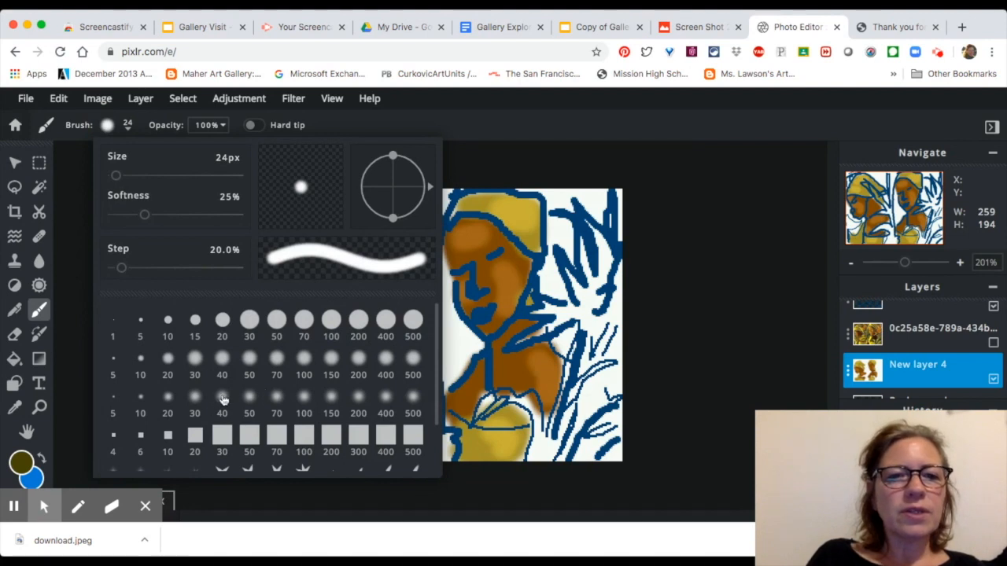
{"action": "left_click", "coordinate": [224, 401]}
{"action": "scroll", "coordinate": [341, 423], "scroll_direction": "down", "scroll_amount": 2}
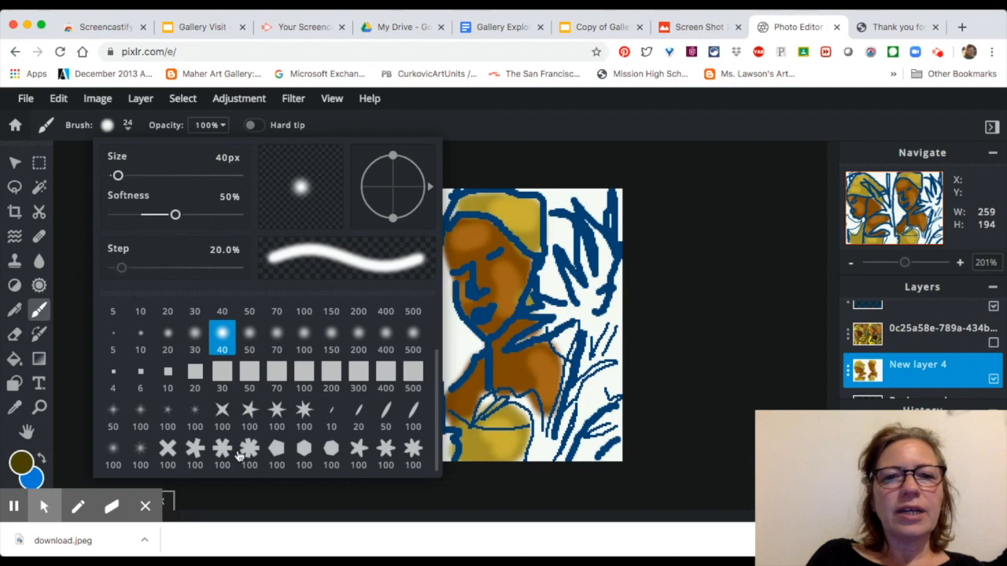
{"action": "scroll", "coordinate": [253, 385], "scroll_direction": "up", "scroll_amount": 2}
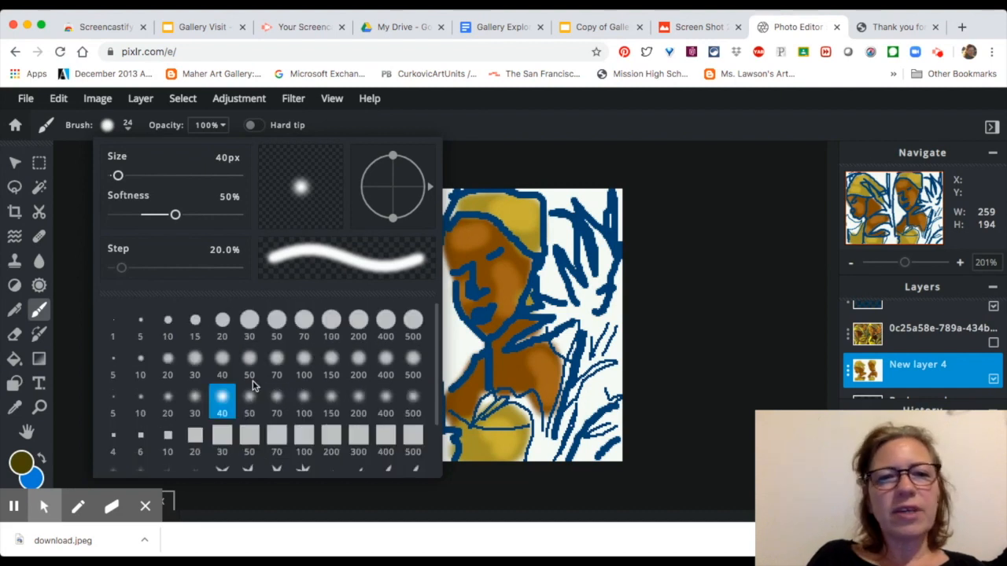
{"action": "left_click", "coordinate": [572, 198]}
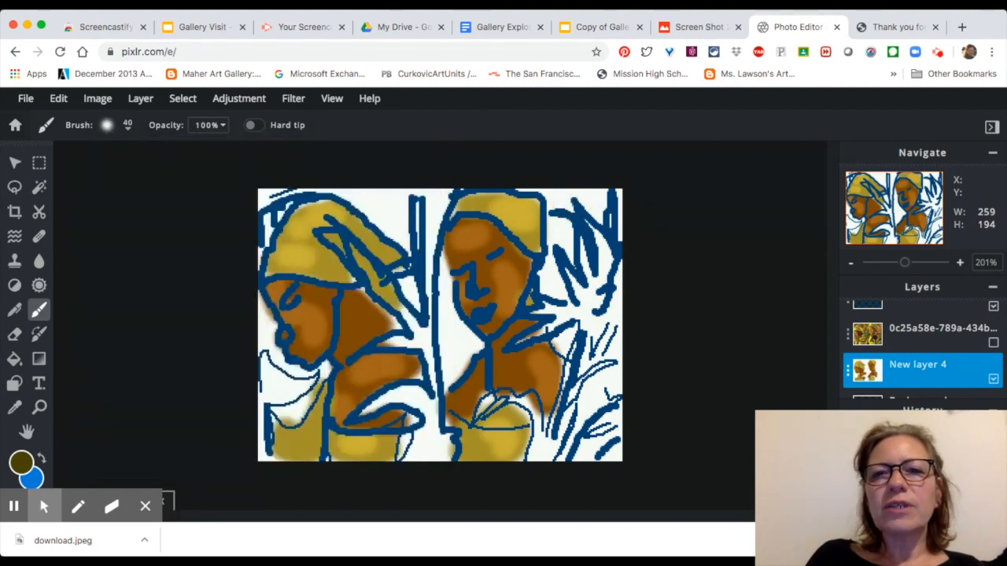
Paint the sampled dark olive over the background around both women and into the areas behind the leaves
{"action": "mouse_move", "coordinate": [558, 200]}
{"action": "left_mouse_down"}
{"action": "mouse_move", "coordinate": [572, 250]}
{"action": "mouse_move", "coordinate": [558, 237]}
{"action": "mouse_move", "coordinate": [561, 288]}
{"action": "left_mouse_up"}
{"action": "mouse_move", "coordinate": [532, 190]}
{"action": "left_mouse_down"}
{"action": "mouse_move", "coordinate": [599, 193]}
{"action": "mouse_move", "coordinate": [598, 214]}
{"action": "mouse_move", "coordinate": [610, 198]}
{"action": "mouse_move", "coordinate": [615, 206]}
{"action": "mouse_move", "coordinate": [618, 231]}
{"action": "mouse_move", "coordinate": [593, 209]}
{"action": "mouse_move", "coordinate": [611, 307]}
{"action": "mouse_move", "coordinate": [610, 291]}
{"action": "mouse_move", "coordinate": [596, 340]}
{"action": "mouse_move", "coordinate": [613, 350]}
{"action": "mouse_move", "coordinate": [600, 365]}
{"action": "mouse_move", "coordinate": [622, 384]}
{"action": "mouse_move", "coordinate": [597, 402]}
{"action": "left_mouse_up"}
{"action": "mouse_move", "coordinate": [454, 341]}
{"action": "left_mouse_down"}
{"action": "mouse_move", "coordinate": [440, 362]}
{"action": "mouse_move", "coordinate": [420, 328]}
{"action": "mouse_move", "coordinate": [438, 318]}
{"action": "mouse_move", "coordinate": [452, 326]}
{"action": "mouse_move", "coordinate": [432, 287]}
{"action": "mouse_move", "coordinate": [411, 284]}
{"action": "mouse_move", "coordinate": [426, 270]}
{"action": "mouse_move", "coordinate": [437, 200]}
{"action": "mouse_move", "coordinate": [383, 196]}
{"action": "mouse_move", "coordinate": [407, 211]}
{"action": "mouse_move", "coordinate": [403, 230]}
{"action": "mouse_move", "coordinate": [359, 200]}
{"action": "mouse_move", "coordinate": [403, 236]}
{"action": "mouse_move", "coordinate": [350, 194]}
{"action": "mouse_move", "coordinate": [309, 195]}
{"action": "mouse_move", "coordinate": [297, 199]}
{"action": "mouse_move", "coordinate": [314, 226]}
{"action": "mouse_move", "coordinate": [306, 276]}
{"action": "left_mouse_up"}
{"action": "scroll", "coordinate": [281, 202], "scroll_direction": "down", "scroll_amount": 3}
{"action": "mouse_move", "coordinate": [303, 324]}
{"action": "left_mouse_down"}
{"action": "mouse_move", "coordinate": [308, 307]}
{"action": "mouse_move", "coordinate": [311, 378]}
{"action": "mouse_move", "coordinate": [328, 383]}
{"action": "mouse_move", "coordinate": [339, 371]}
{"action": "mouse_move", "coordinate": [321, 376]}
{"action": "mouse_move", "coordinate": [341, 359]}
{"action": "left_mouse_up"}
{"action": "mouse_move", "coordinate": [425, 378]}
{"action": "left_mouse_down"}
{"action": "mouse_move", "coordinate": [418, 419]}
{"action": "mouse_move", "coordinate": [437, 420]}
{"action": "mouse_move", "coordinate": [431, 381]}
{"action": "mouse_move", "coordinate": [450, 345]}
{"action": "left_mouse_up"}
{"action": "mouse_move", "coordinate": [516, 404]}
{"action": "left_mouse_down"}
{"action": "mouse_move", "coordinate": [565, 418]}
{"action": "mouse_move", "coordinate": [555, 417]}
{"action": "left_mouse_up"}
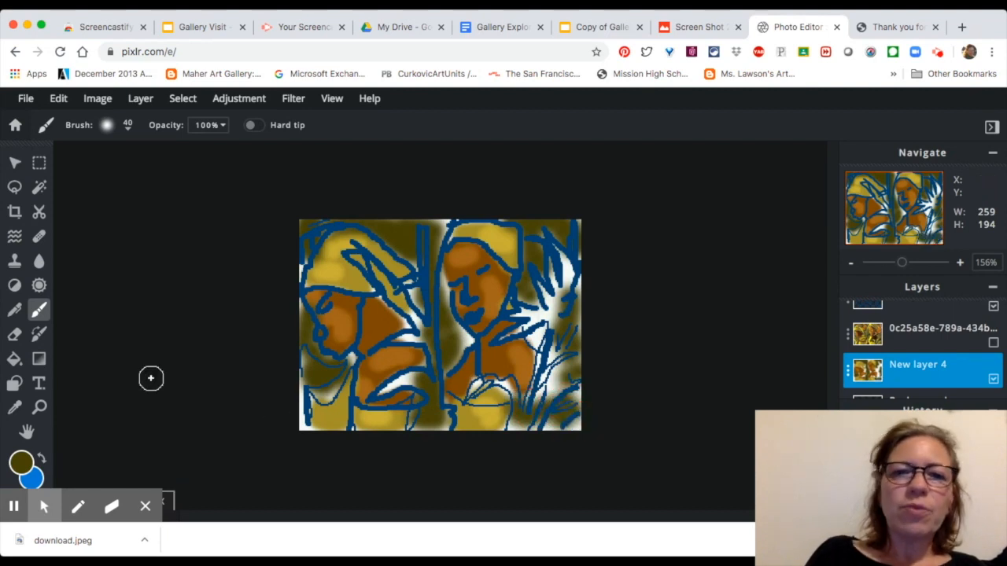
Change the paint colour to a leaf green, #557506
{"action": "left_click", "coordinate": [20, 464]}
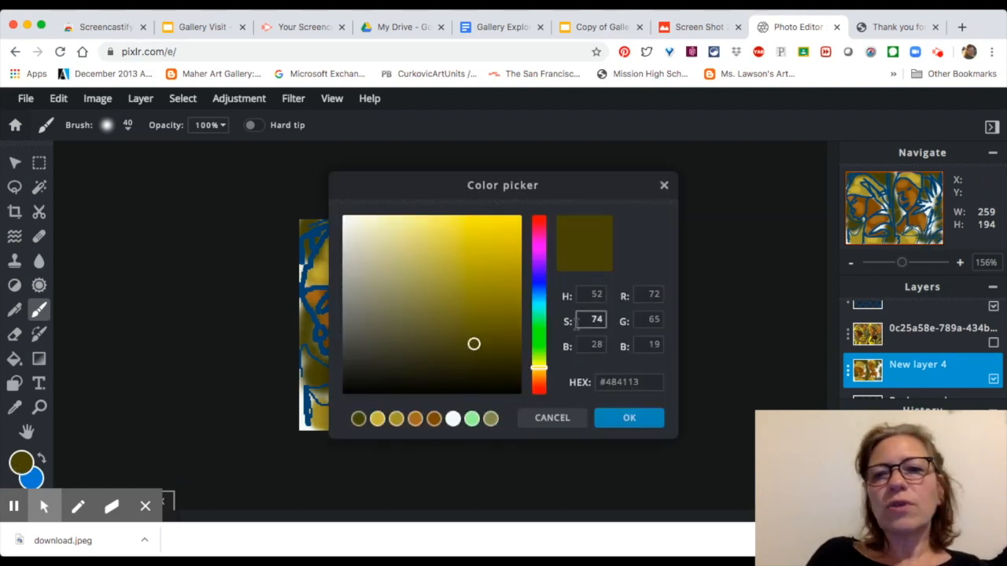
{"action": "left_click", "coordinate": [539, 320]}
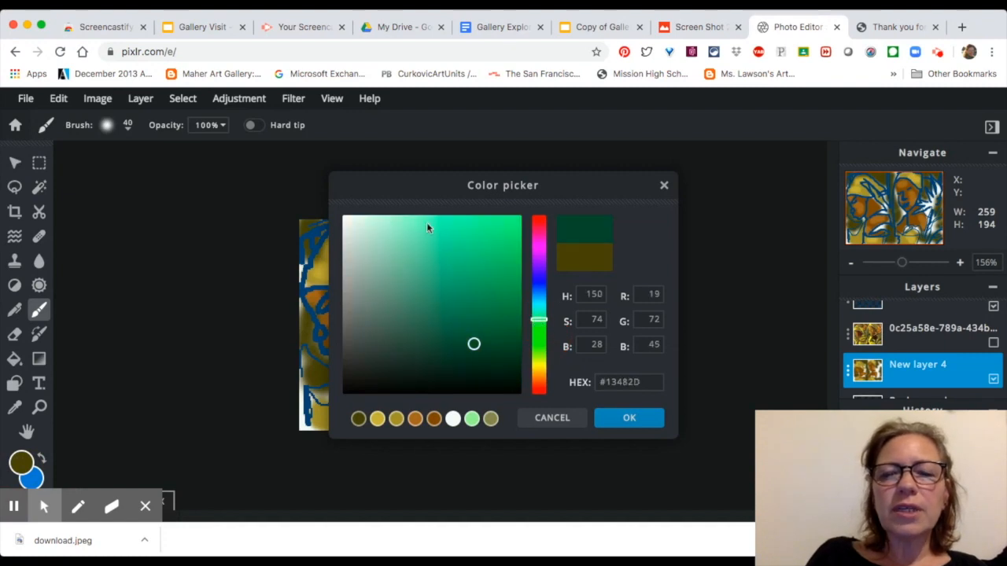
{"action": "left_click", "coordinate": [540, 339]}
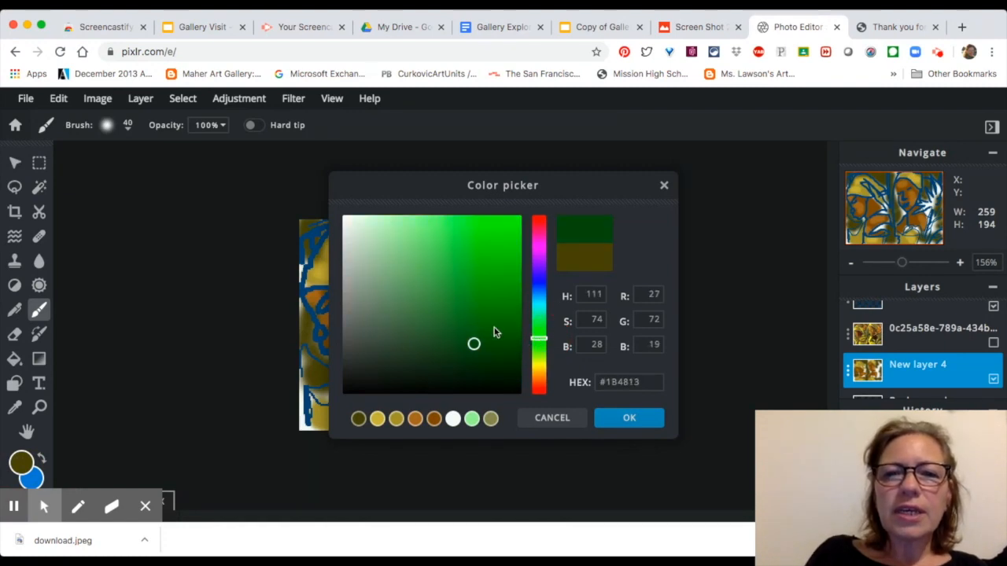
{"action": "left_click", "coordinate": [538, 360]}
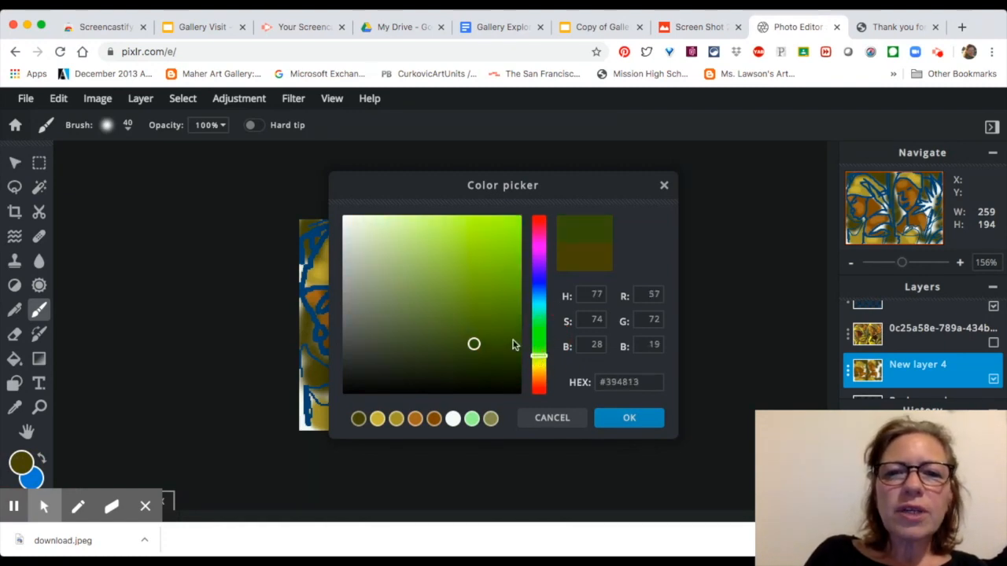
{"action": "left_click", "coordinate": [511, 314]}
{"action": "left_click", "coordinate": [633, 419]}
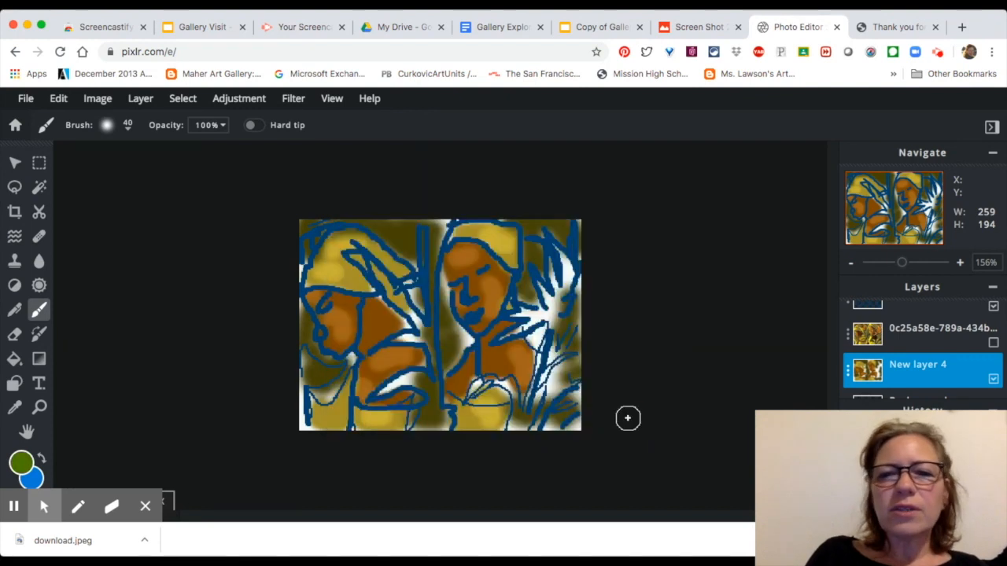
Paint green over the large plant beside the right woman, the leaves by the left woman's shoulder and arm, and the canvas's left edge
{"action": "mouse_move", "coordinate": [551, 291]}
{"action": "left_mouse_down"}
{"action": "mouse_move", "coordinate": [522, 329]}
{"action": "mouse_move", "coordinate": [542, 323]}
{"action": "mouse_move", "coordinate": [538, 394]}
{"action": "mouse_move", "coordinate": [556, 366]}
{"action": "mouse_move", "coordinate": [537, 407]}
{"action": "mouse_move", "coordinate": [570, 388]}
{"action": "mouse_move", "coordinate": [571, 403]}
{"action": "mouse_move", "coordinate": [545, 415]}
{"action": "left_mouse_up"}
{"action": "left_click_drag", "start_coordinate": [391, 387], "coordinate": [424, 370]}
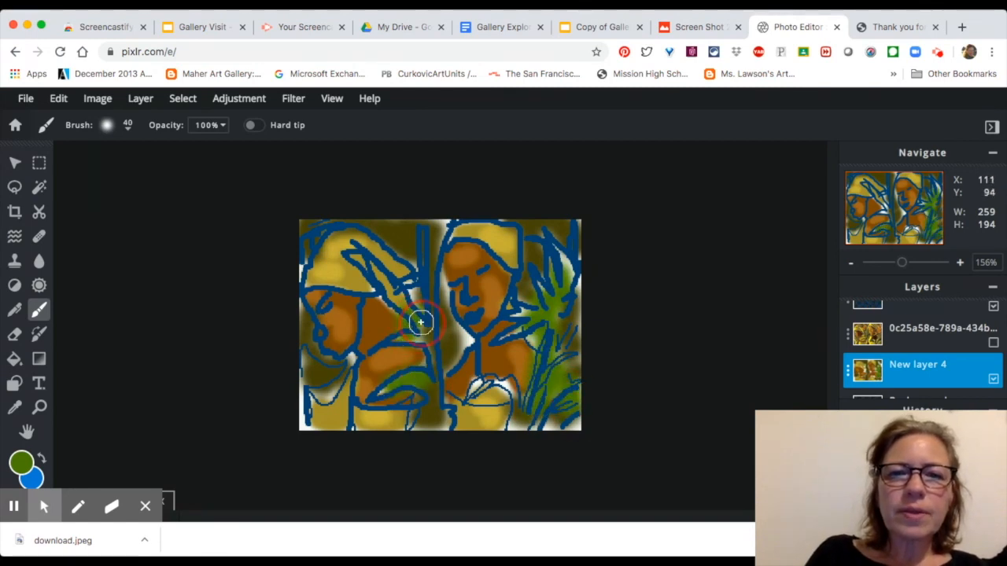
{"action": "left_click_drag", "start_coordinate": [303, 287], "coordinate": [304, 310]}
{"action": "left_click_drag", "start_coordinate": [317, 381], "coordinate": [325, 396]}
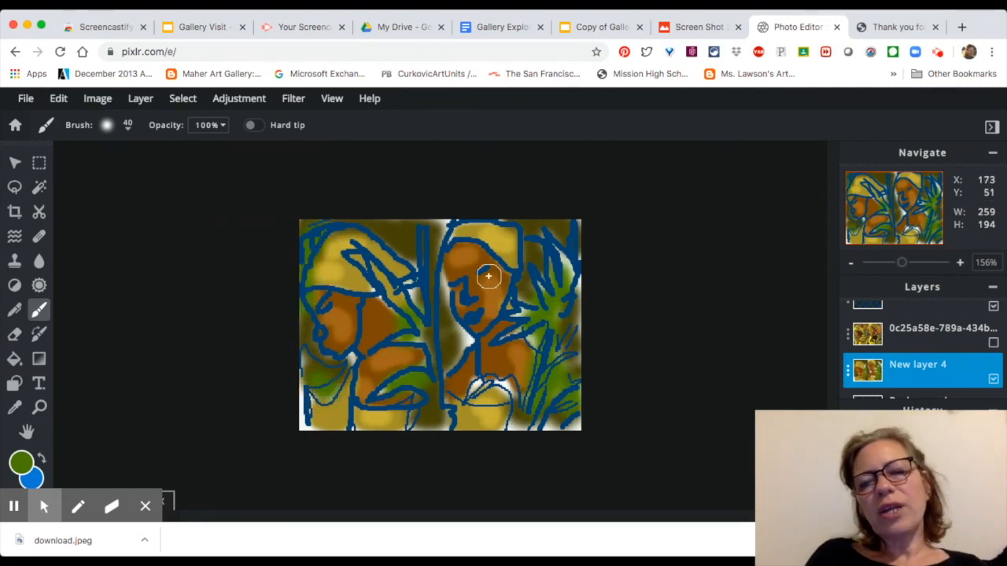
Change the paint colour to bright orange #FC7A23
{"action": "left_click", "coordinate": [23, 462]}
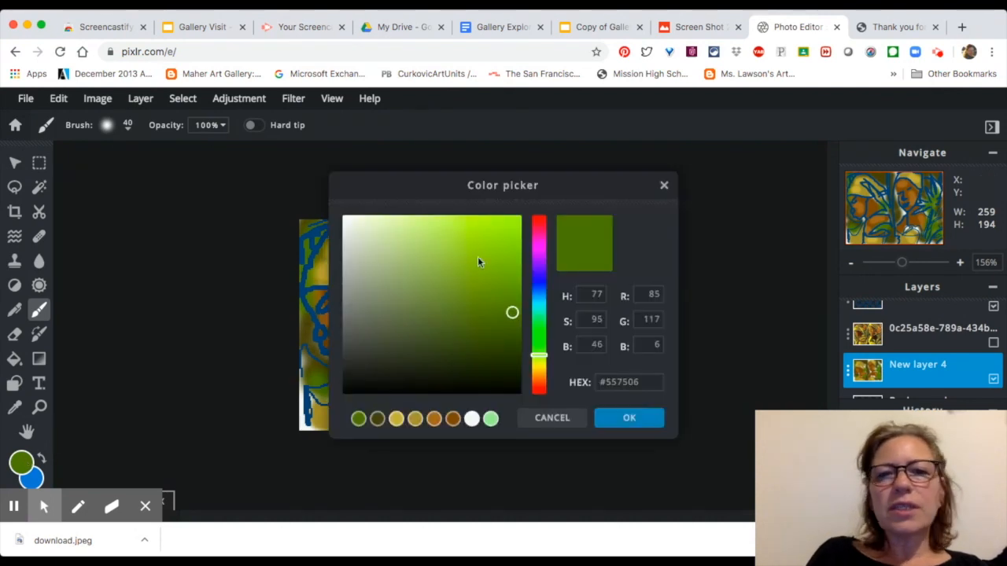
{"action": "left_click", "coordinate": [539, 245]}
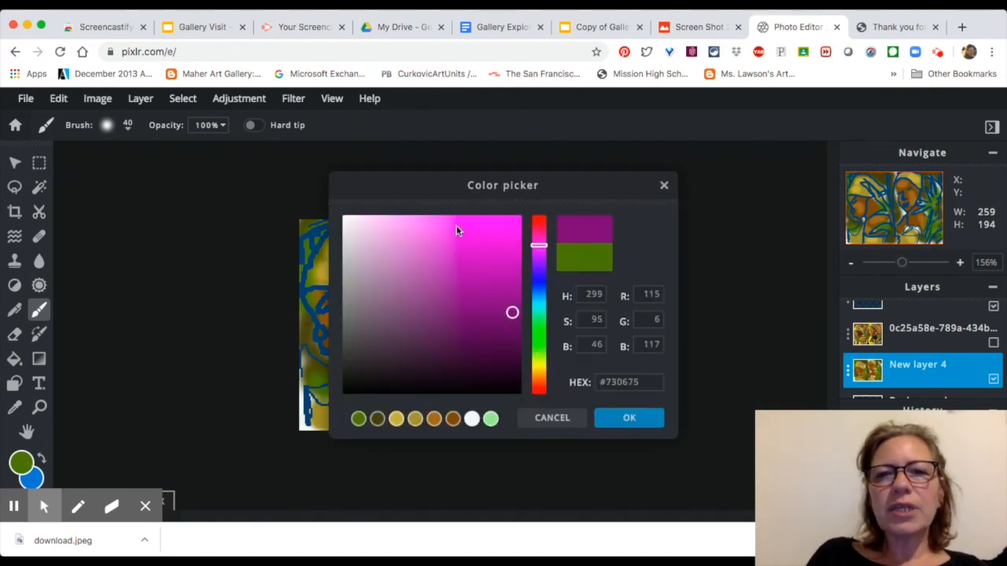
{"action": "left_click", "coordinate": [538, 385]}
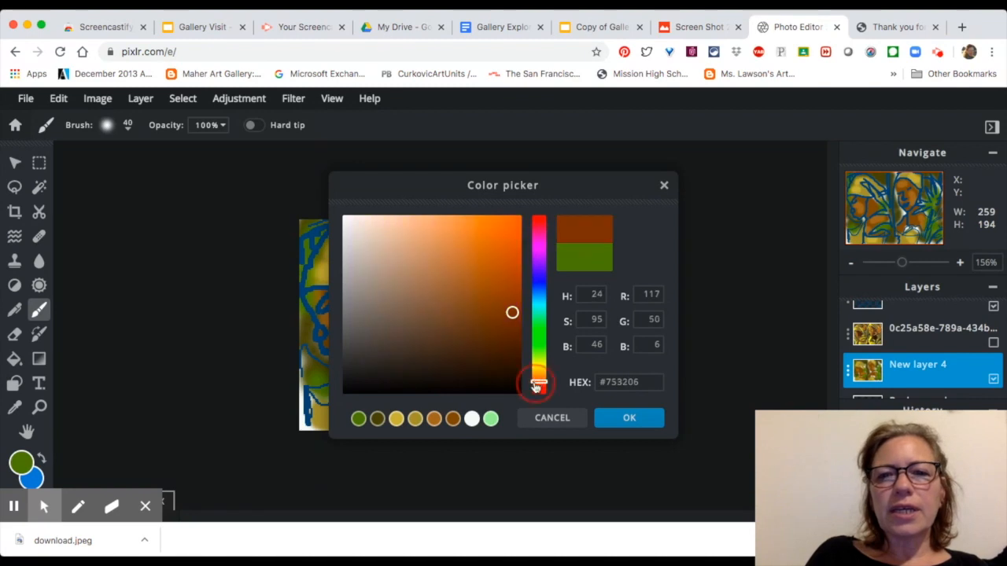
{"action": "left_click", "coordinate": [496, 217]}
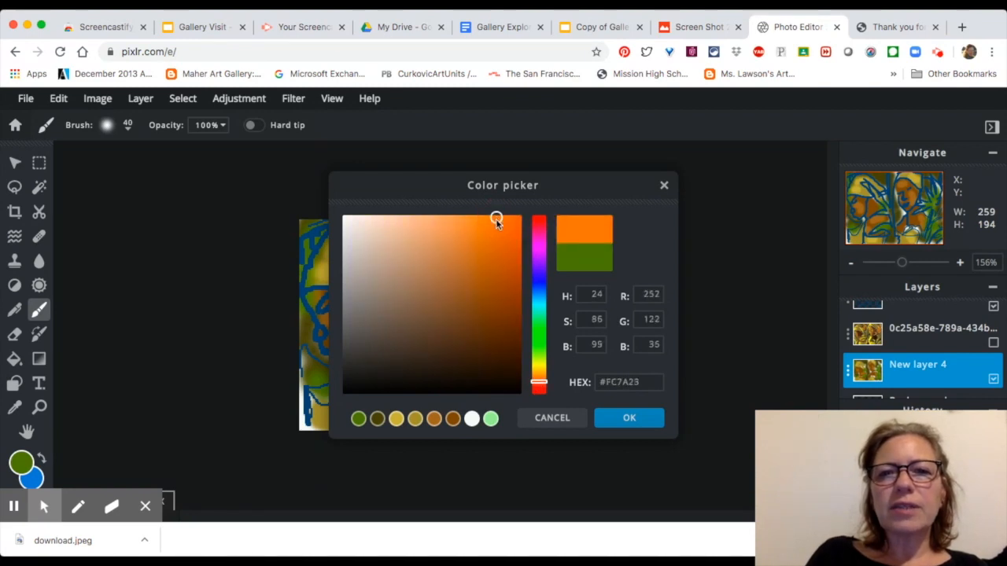
{"action": "left_click", "coordinate": [628, 419]}
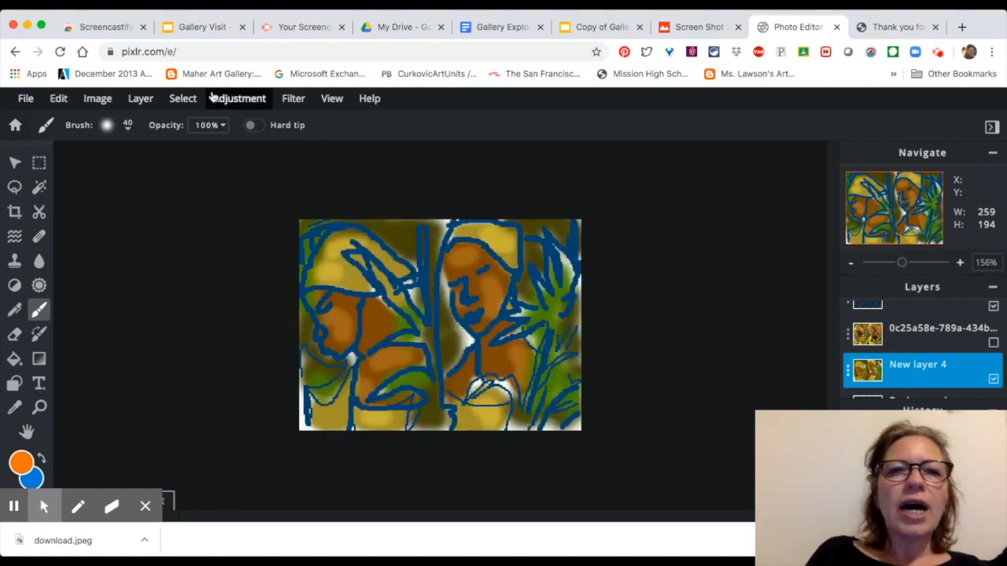
Lower the brush opacity to 27% and brush orange highlights over both women's faces and shoulders
{"action": "left_click", "coordinate": [221, 125]}
{"action": "left_click_drag", "start_coordinate": [221, 150], "coordinate": [139, 150]}
{"action": "left_click_drag", "start_coordinate": [340, 320], "coordinate": [344, 320]}
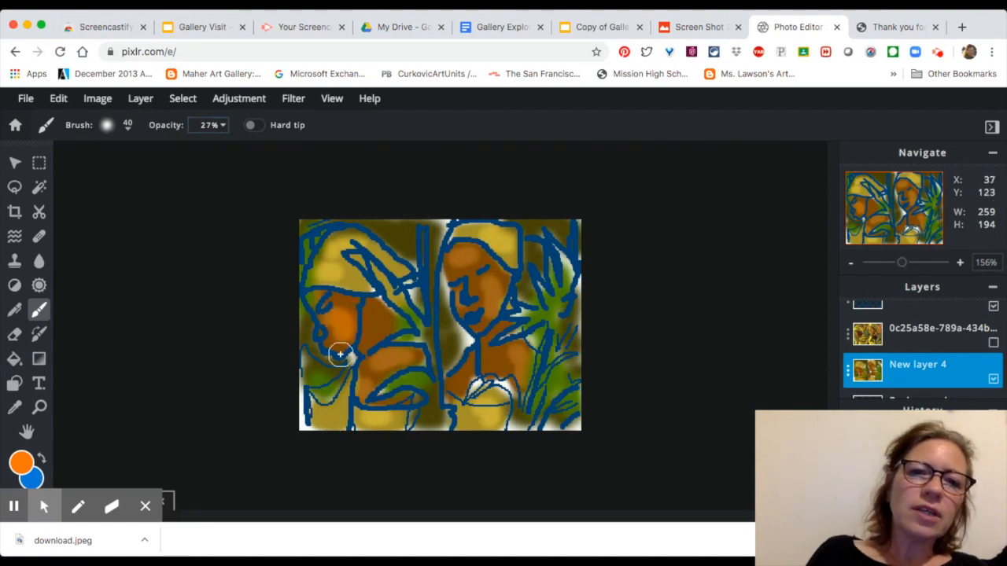
{"action": "mouse_move", "coordinate": [490, 278]}
{"action": "left_mouse_down"}
{"action": "mouse_move", "coordinate": [497, 290]}
{"action": "mouse_move", "coordinate": [457, 305]}
{"action": "left_mouse_up"}
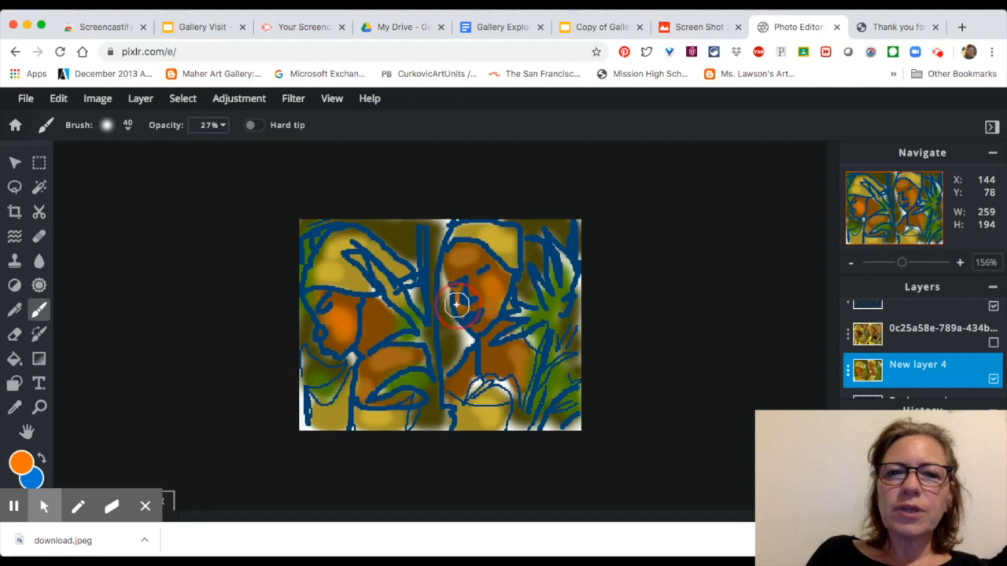
{"action": "mouse_move", "coordinate": [501, 348]}
{"action": "left_mouse_down"}
{"action": "mouse_move", "coordinate": [522, 353]}
{"action": "mouse_move", "coordinate": [495, 383]}
{"action": "mouse_move", "coordinate": [524, 355]}
{"action": "mouse_move", "coordinate": [508, 359]}
{"action": "left_mouse_up"}
{"action": "left_click_drag", "start_coordinate": [403, 361], "coordinate": [369, 383]}
Brush translucent orange over the background between the women, the lower plant leaves and the canvas's left edge
{"action": "mouse_move", "coordinate": [385, 225]}
{"action": "left_mouse_down"}
{"action": "mouse_move", "coordinate": [440, 227]}
{"action": "mouse_move", "coordinate": [426, 266]}
{"action": "mouse_move", "coordinate": [446, 225]}
{"action": "mouse_move", "coordinate": [440, 268]}
{"action": "mouse_move", "coordinate": [452, 350]}
{"action": "left_mouse_up"}
{"action": "mouse_move", "coordinate": [566, 406]}
{"action": "left_mouse_down"}
{"action": "mouse_move", "coordinate": [546, 423]}
{"action": "mouse_move", "coordinate": [555, 422]}
{"action": "left_mouse_up"}
{"action": "mouse_move", "coordinate": [306, 369]}
{"action": "left_mouse_down"}
{"action": "mouse_move", "coordinate": [303, 428]}
{"action": "mouse_move", "coordinate": [324, 413]}
{"action": "mouse_move", "coordinate": [306, 420]}
{"action": "mouse_move", "coordinate": [306, 373]}
{"action": "mouse_move", "coordinate": [302, 430]}
{"action": "mouse_move", "coordinate": [306, 383]}
{"action": "left_mouse_up"}
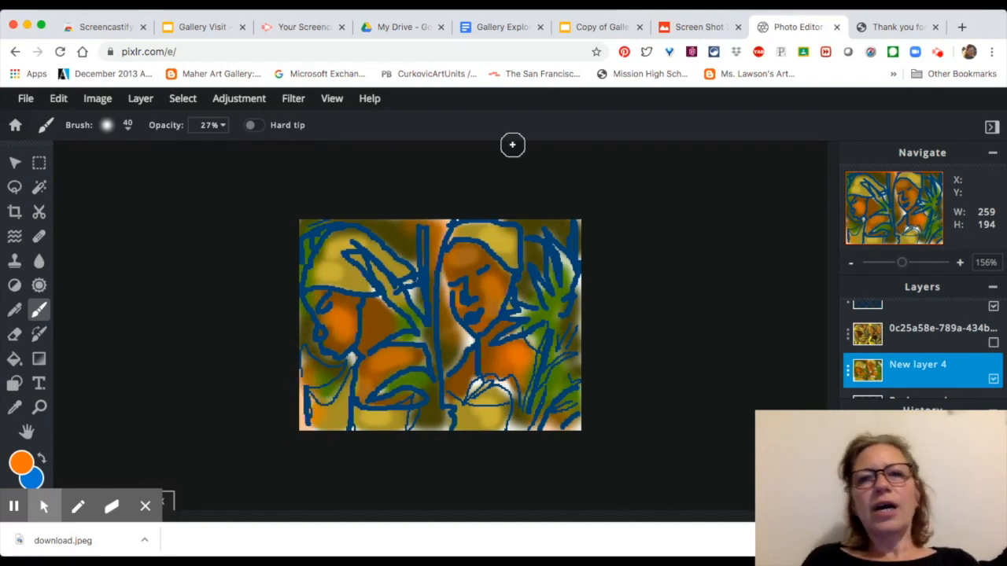
Start saving the drawing as a high-quality JPG and enter a file name beginning "women of the bl"
{"action": "scroll", "coordinate": [611, 213], "scroll_direction": "down", "scroll_amount": 1}
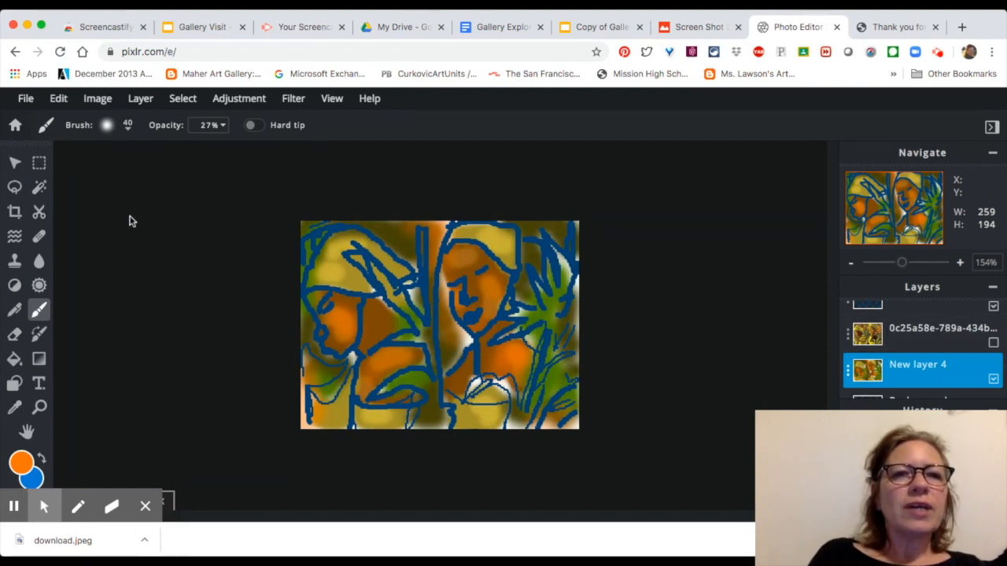
{"action": "left_click", "coordinate": [25, 98]}
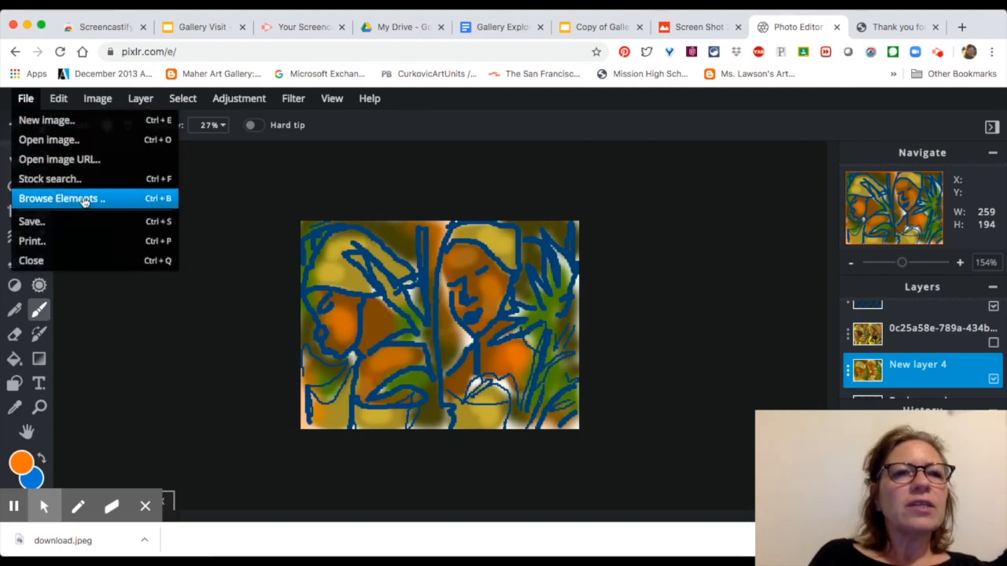
{"action": "left_click", "coordinate": [82, 222]}
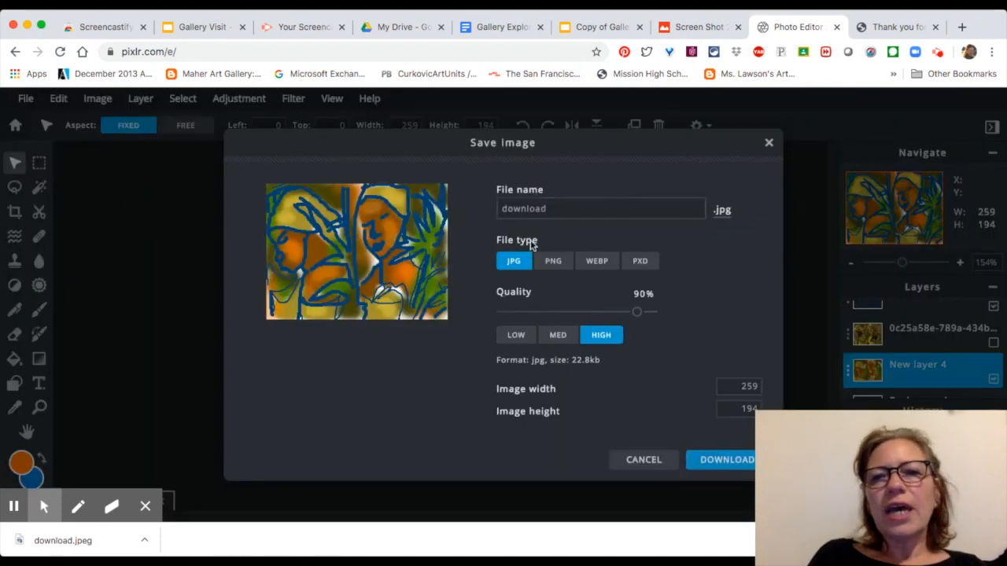
{"action": "left_click", "coordinate": [565, 209]}
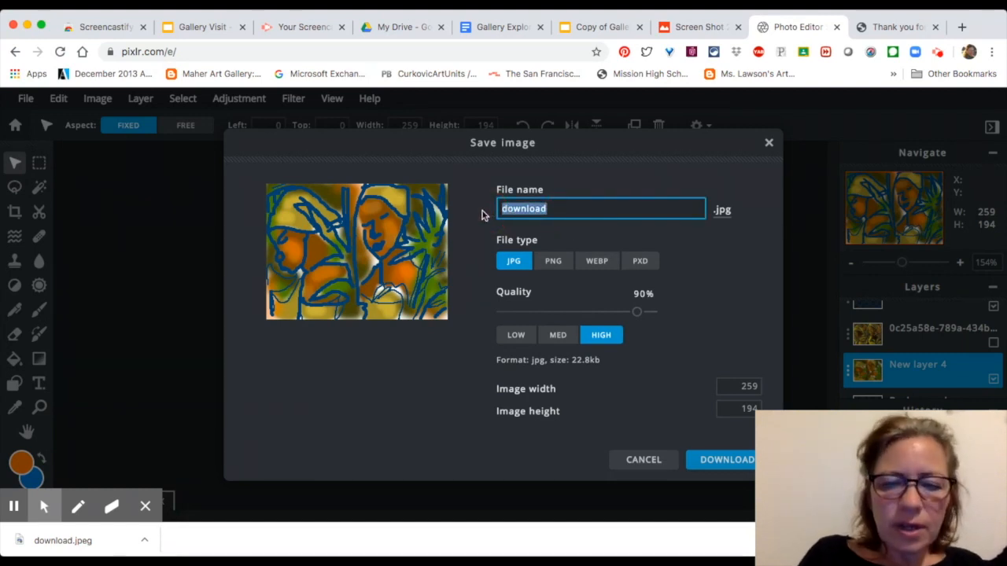
{"action": "type", "text": "w"}
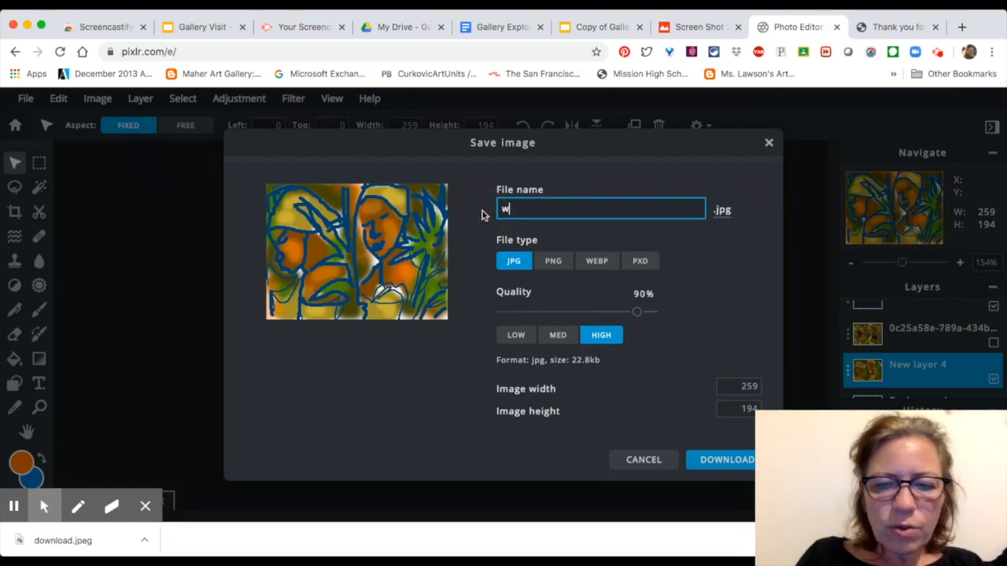
{"action": "type", "text": "omen of the "}
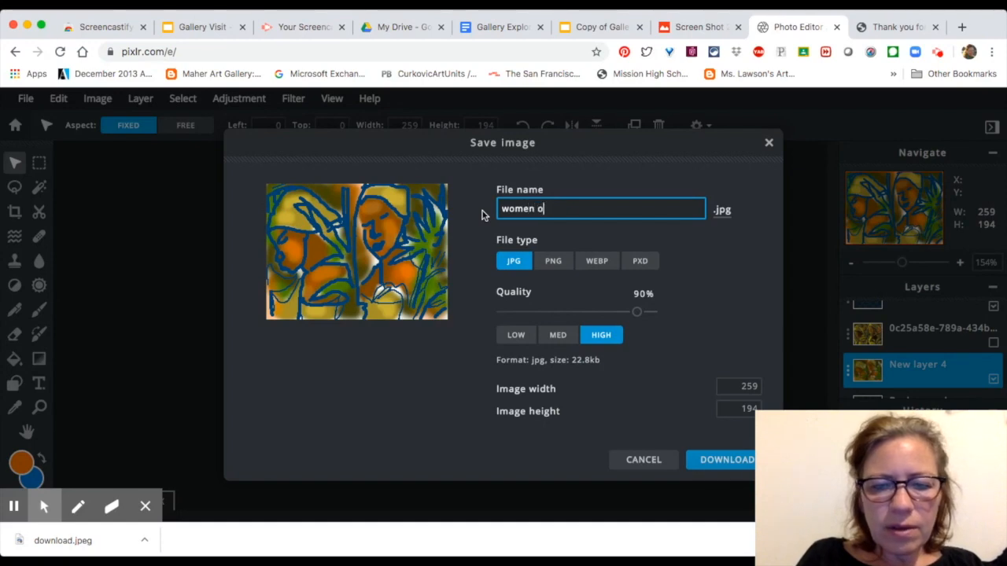
{"action": "type", "text": "bl"}
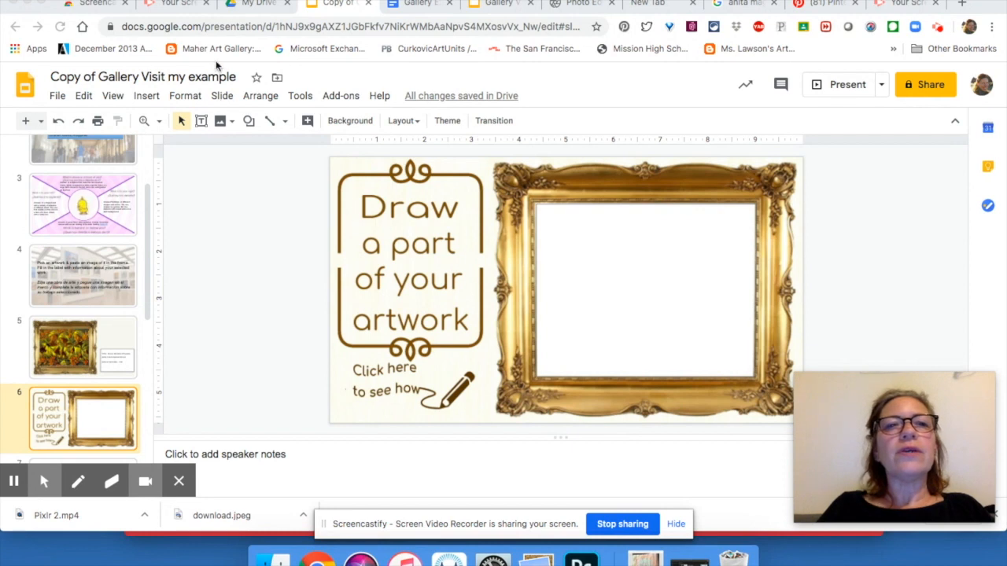
{"action": "left_click", "coordinate": [96, 0]}
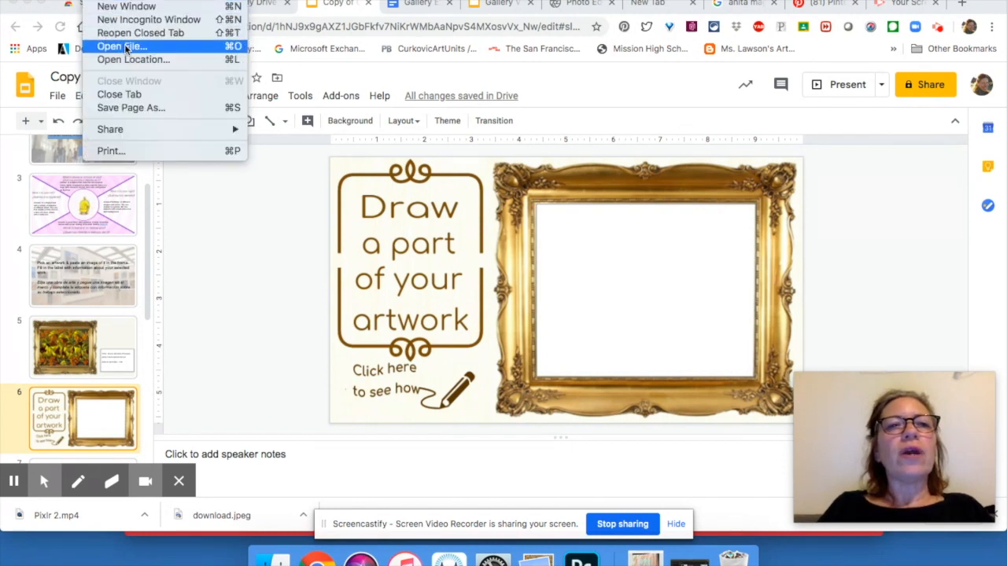
{"action": "left_click", "coordinate": [587, 266]}
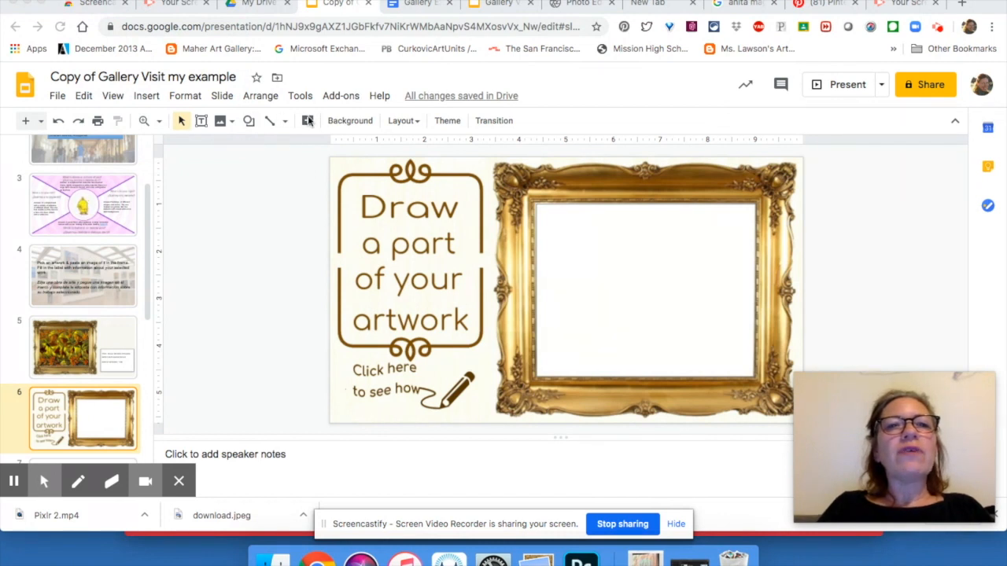